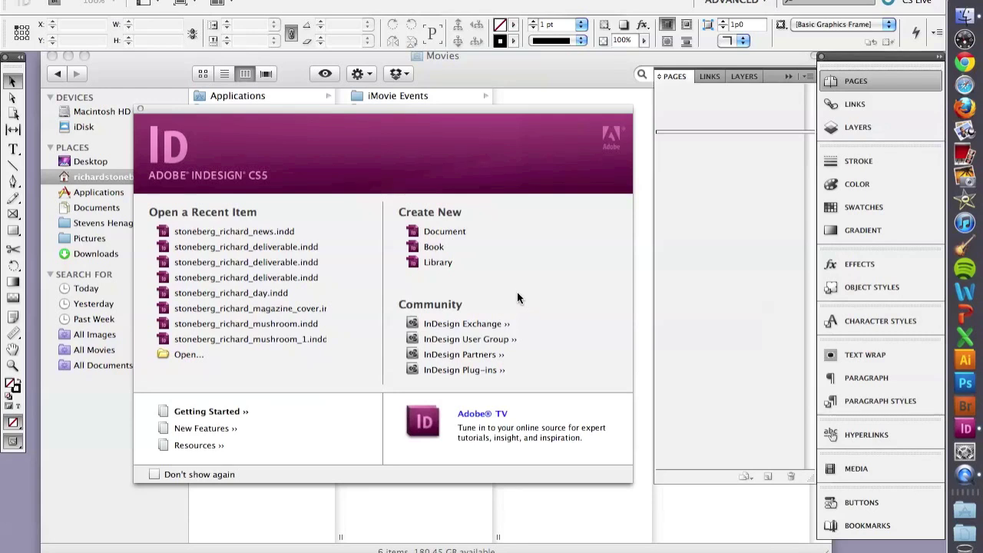
- Create a Letter-size document with linked 3p0 margins and 0p9 bleed on all sides
{"action": "left_click", "coordinate": [459, 235]}
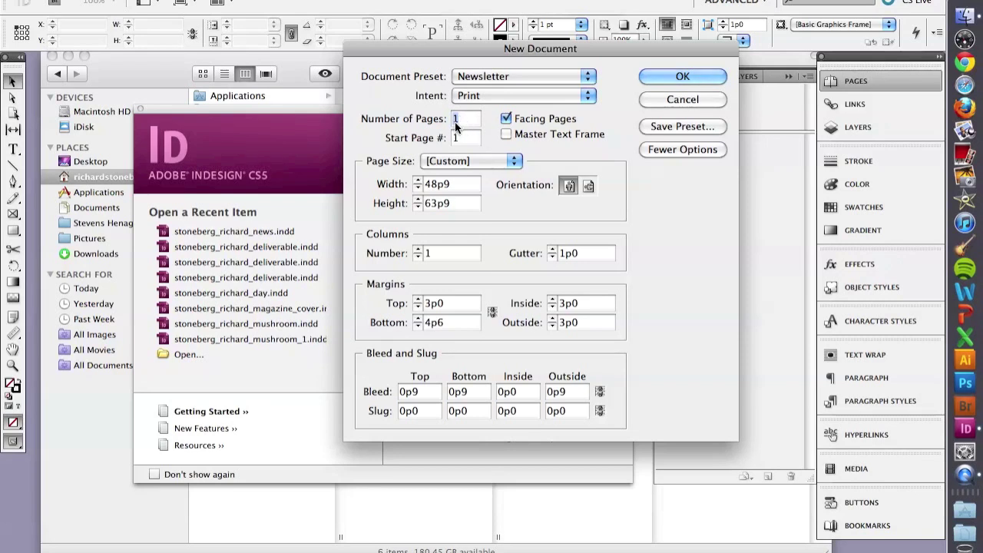
{"action": "left_click", "coordinate": [478, 160]}
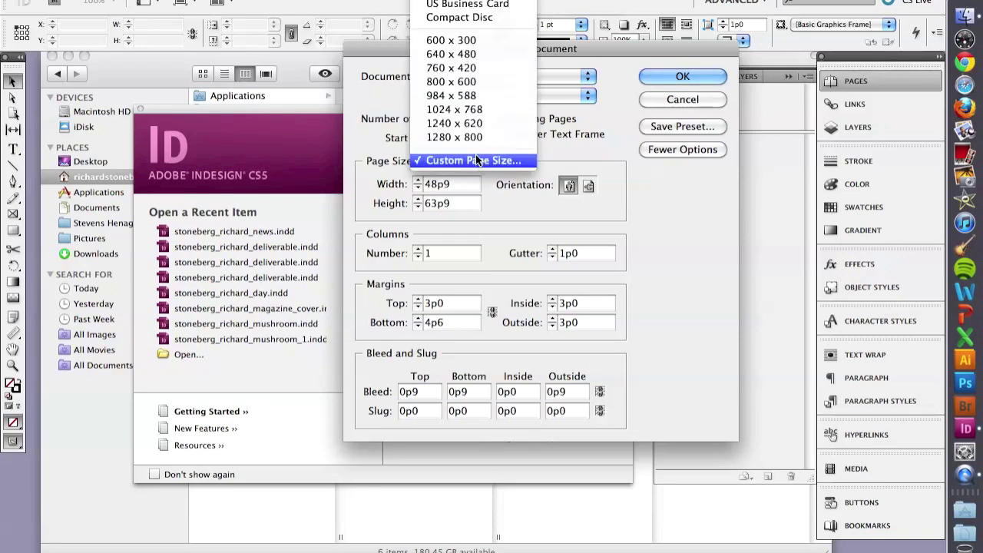
{"action": "left_click", "coordinate": [497, 2]}
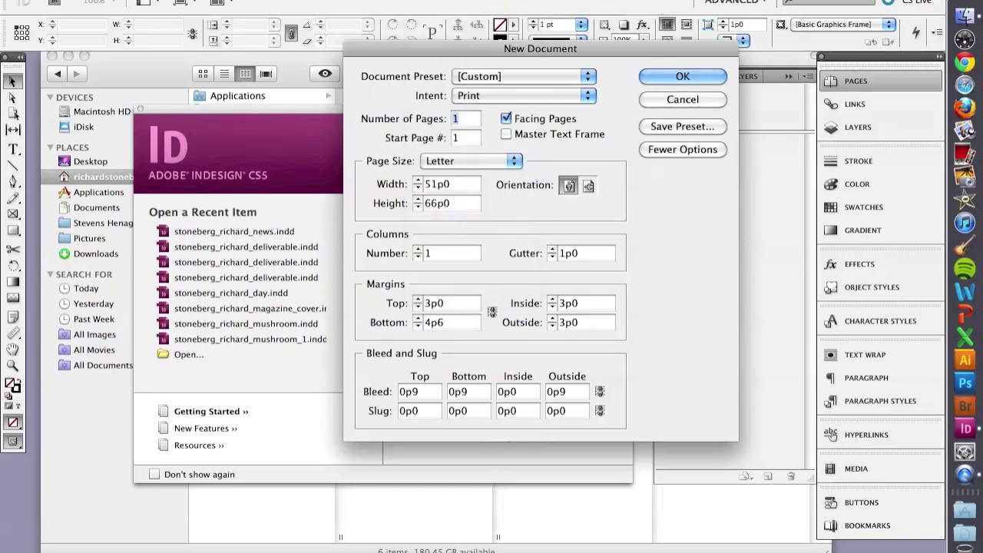
{"action": "left_click", "coordinate": [495, 309]}
{"action": "left_click", "coordinate": [599, 393]}
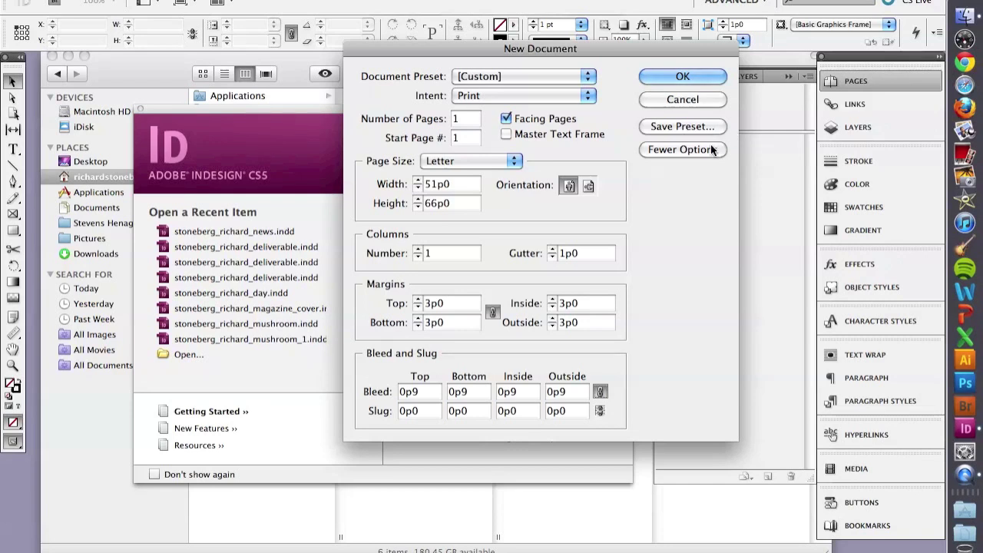
{"action": "left_click", "coordinate": [682, 76]}
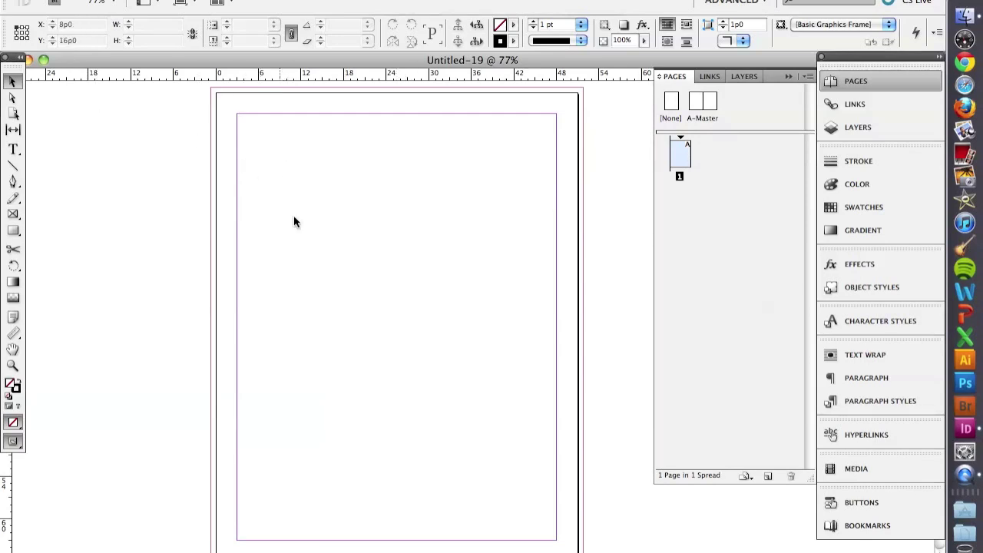
{"action": "left_click", "coordinate": [112, 0]}
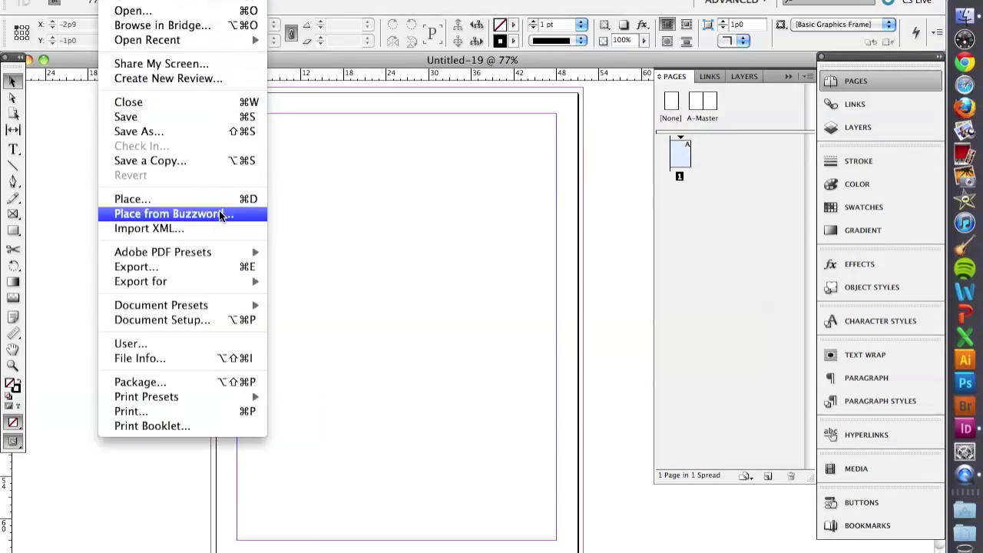
{"action": "left_click", "coordinate": [354, 228]}
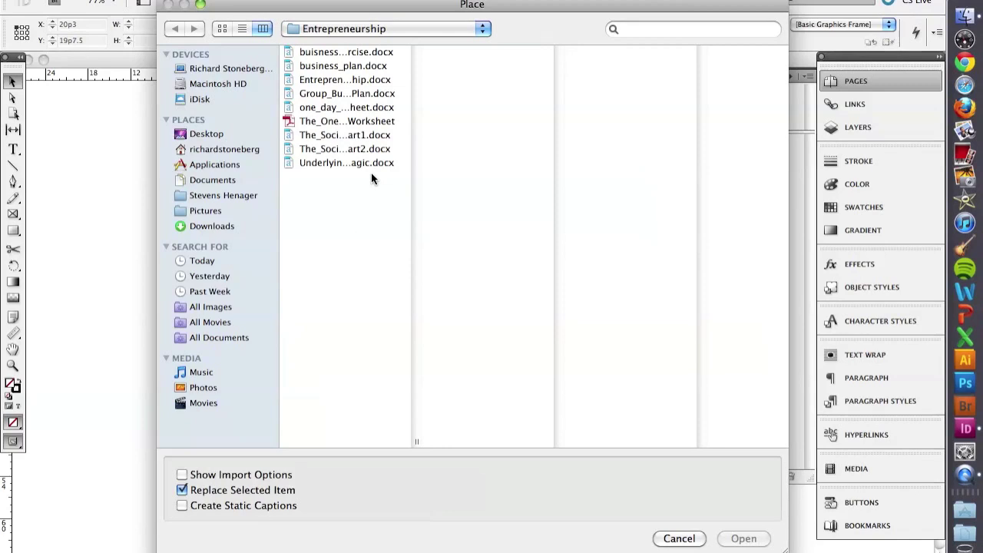
{"action": "double_click", "coordinate": [332, 95]}
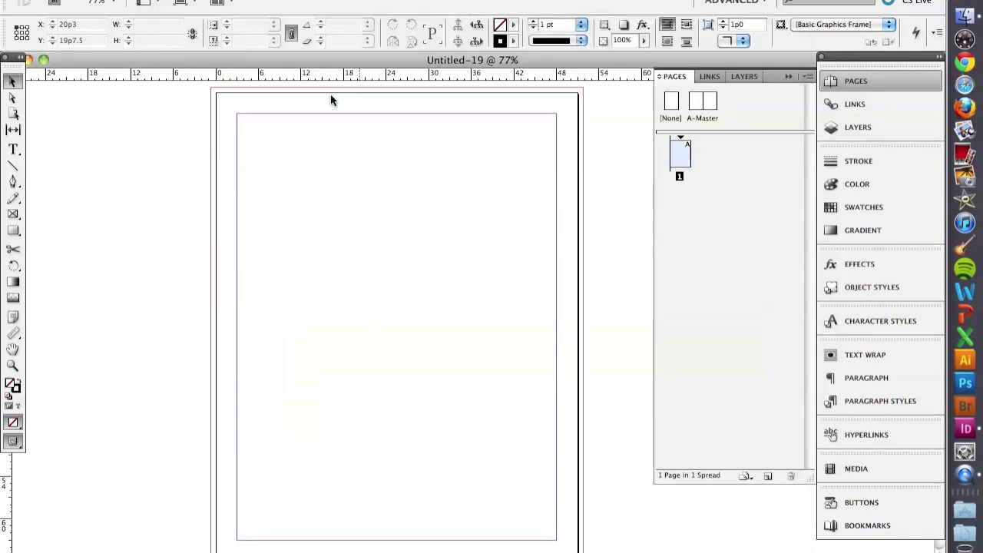
{"action": "left_click", "coordinate": [331, 174]}
{"action": "left_click_drag", "start_coordinate": [330, 171], "coordinate": [278, 124]}
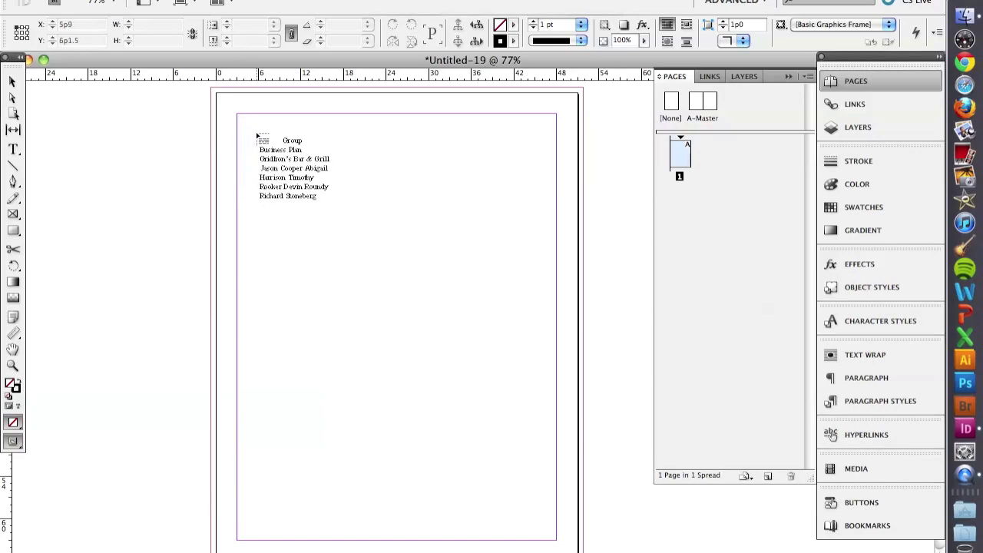
{"action": "left_click", "coordinate": [244, 121]}
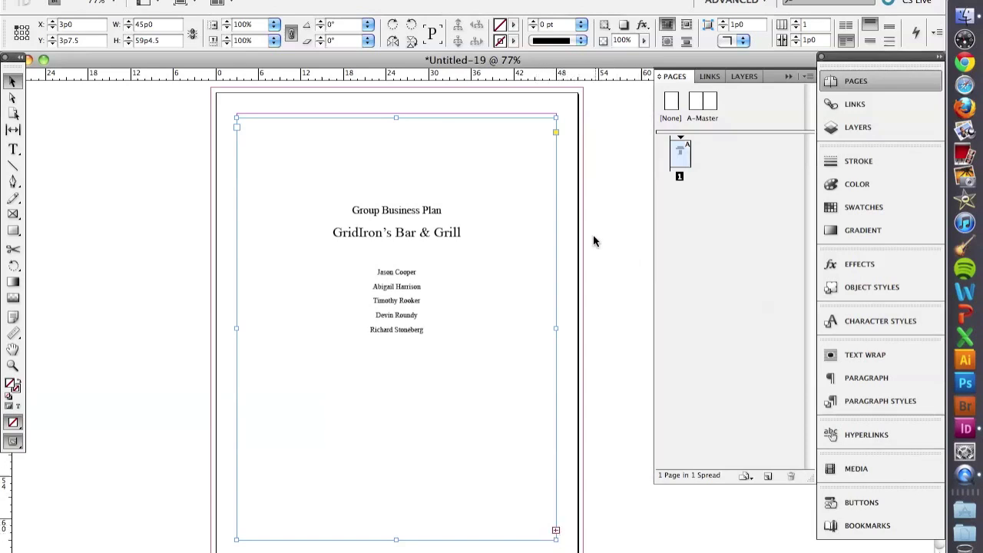
{"action": "left_click", "coordinate": [727, 285]}
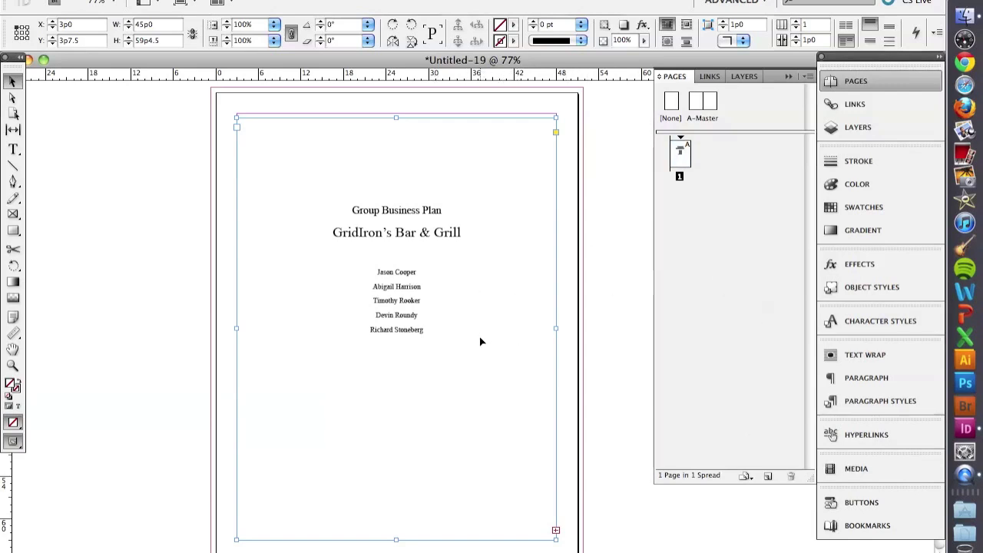
{"action": "key", "text": "ctrl+z"}
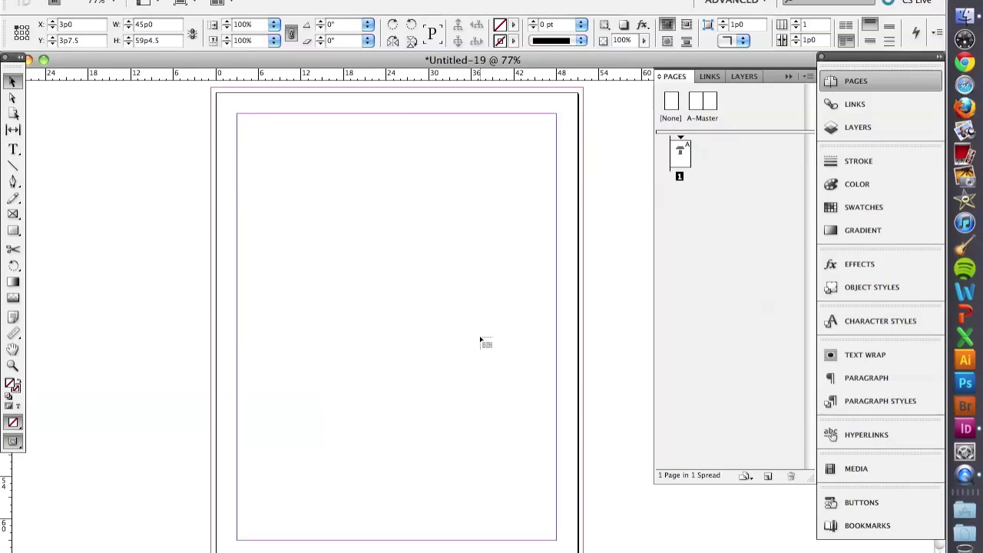
{"action": "left_click", "coordinate": [479, 340]}
- Autoflow the loaded business plan text from the first page's top-left margin corner
{"action": "left_click_drag", "start_coordinate": [479, 340], "coordinate": [240, 121]}
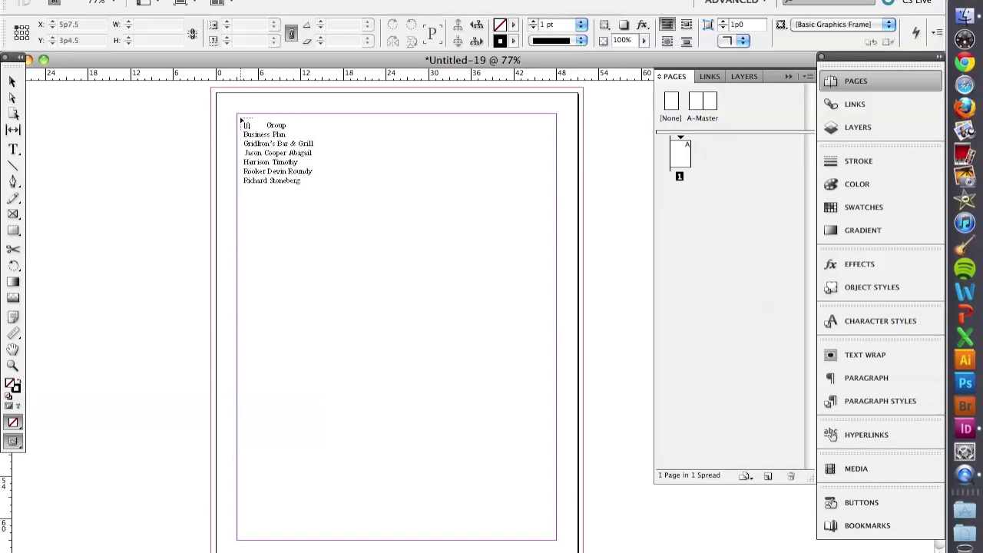
{"action": "left_click_drag", "start_coordinate": [240, 119], "coordinate": [244, 125]}
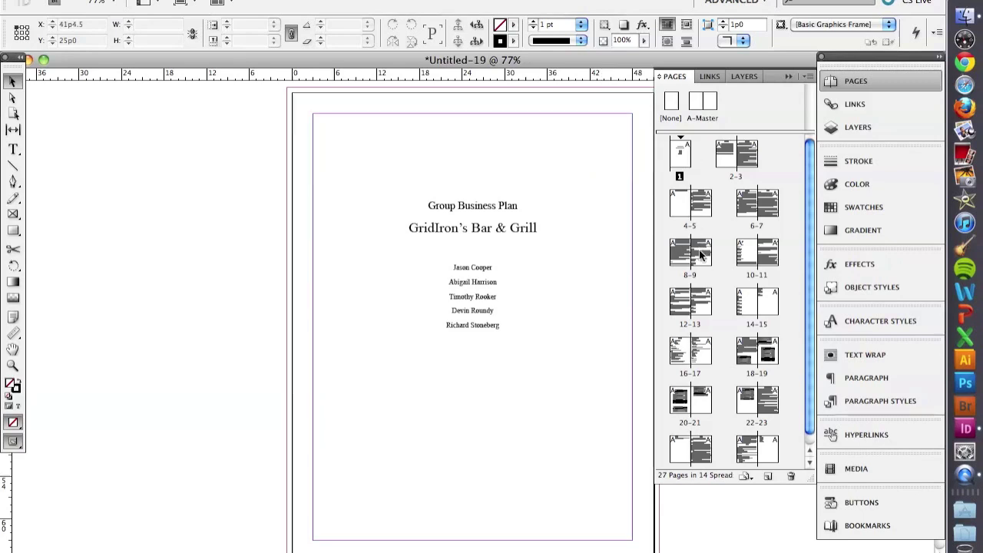
{"action": "scroll", "coordinate": [701, 256], "scroll_direction": "down", "scroll_amount": 1}
- Review the flowed text, from spread 26–27 to a readable Table of Contents
{"action": "double_click", "coordinate": [761, 449]}
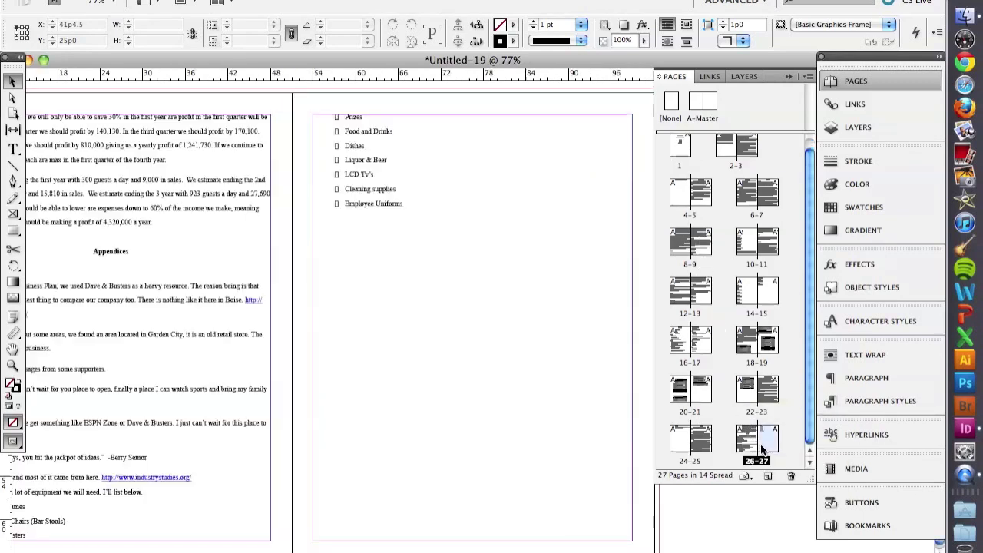
{"action": "key", "text": "super+minus"}
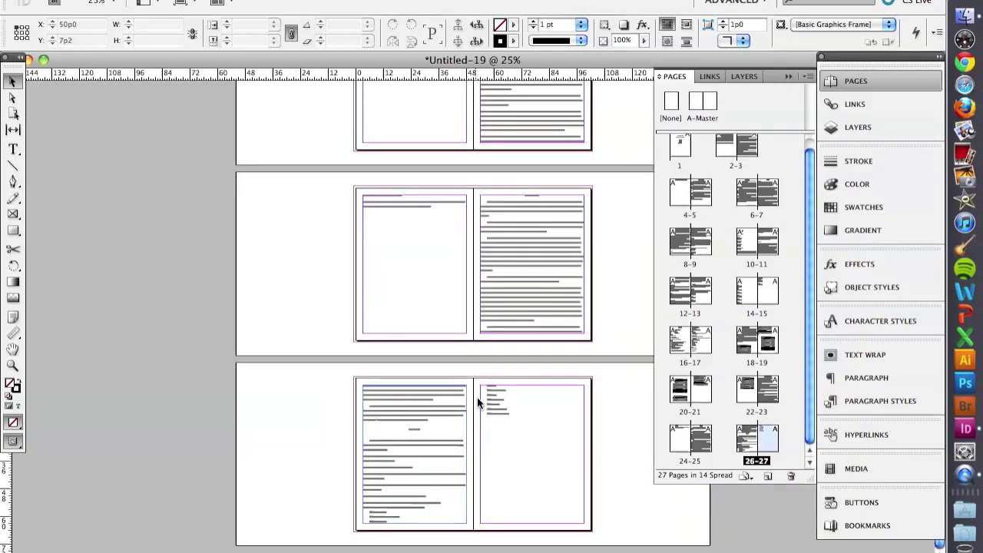
{"action": "scroll", "coordinate": [488, 404], "scroll_direction": "down", "scroll_amount": 5}
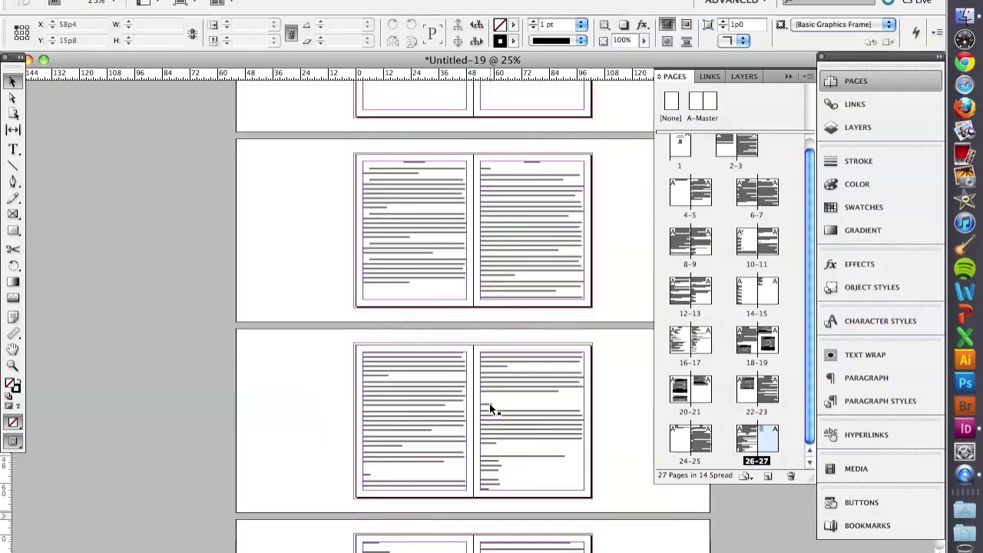
{"action": "scroll", "coordinate": [489, 404], "scroll_direction": "up", "scroll_amount": 5}
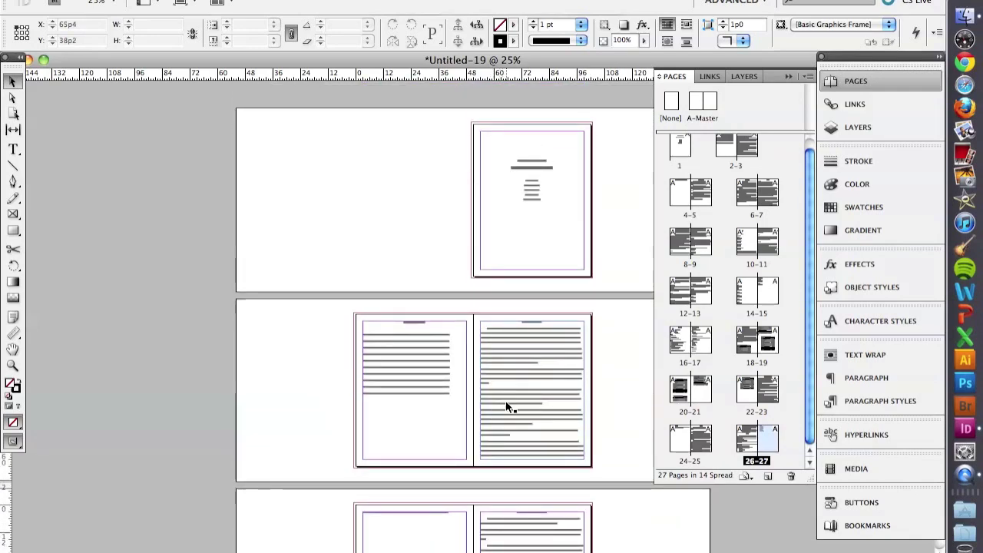
{"action": "key", "text": "super+equal"}
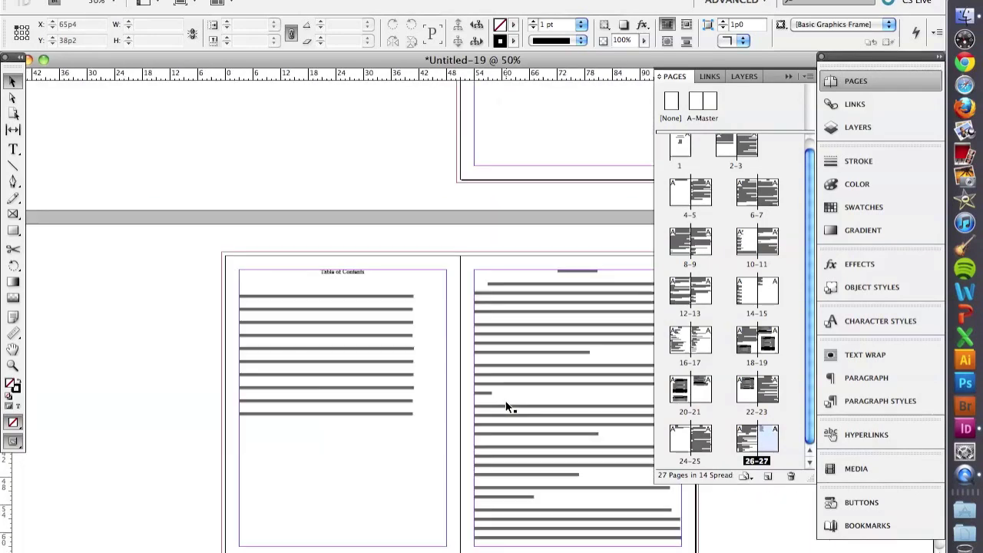
{"action": "scroll", "coordinate": [508, 407], "scroll_direction": "down", "scroll_amount": 3}
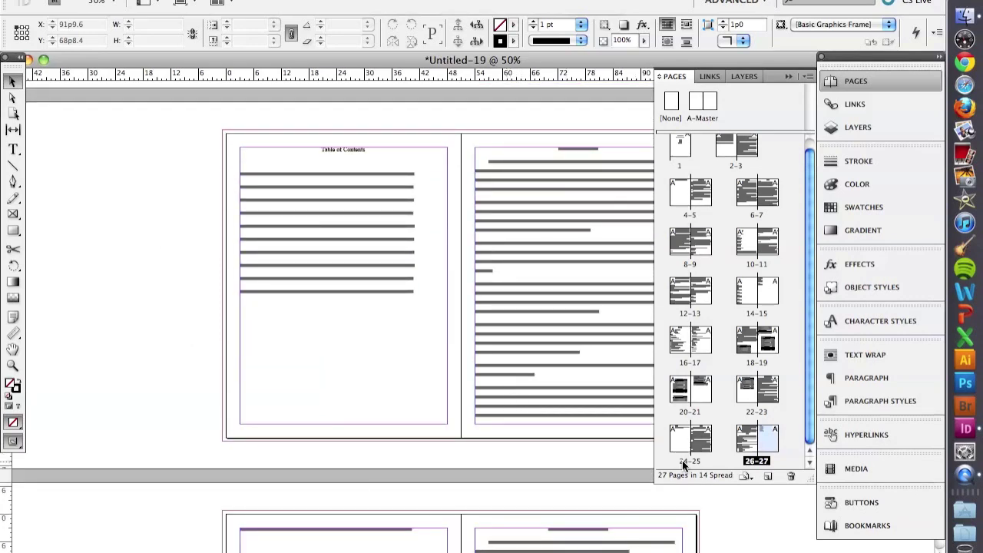
{"action": "key", "text": "super+equal"}
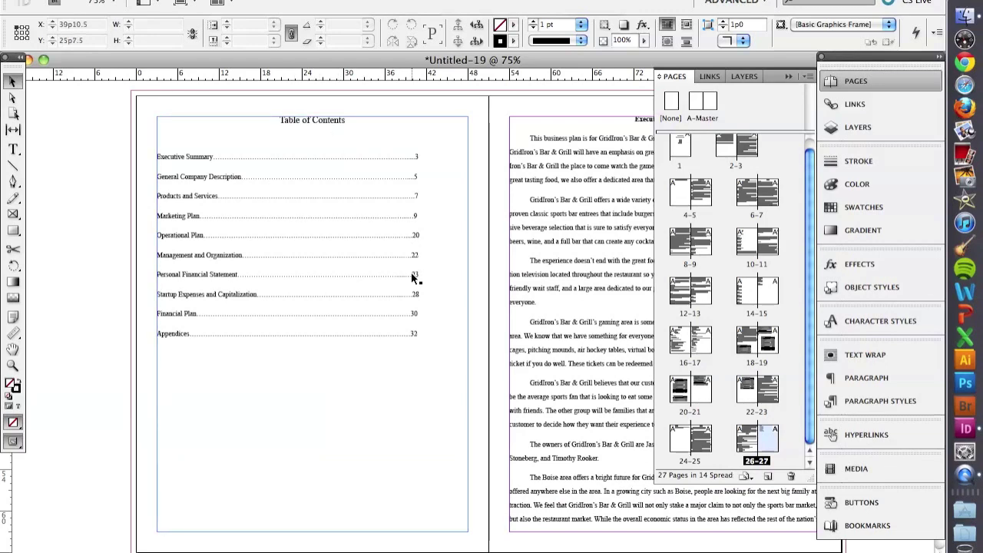
{"action": "scroll", "coordinate": [411, 273], "scroll_direction": "up", "scroll_amount": 8}
{"action": "scroll", "coordinate": [411, 278], "scroll_direction": "right", "scroll_amount": 5}
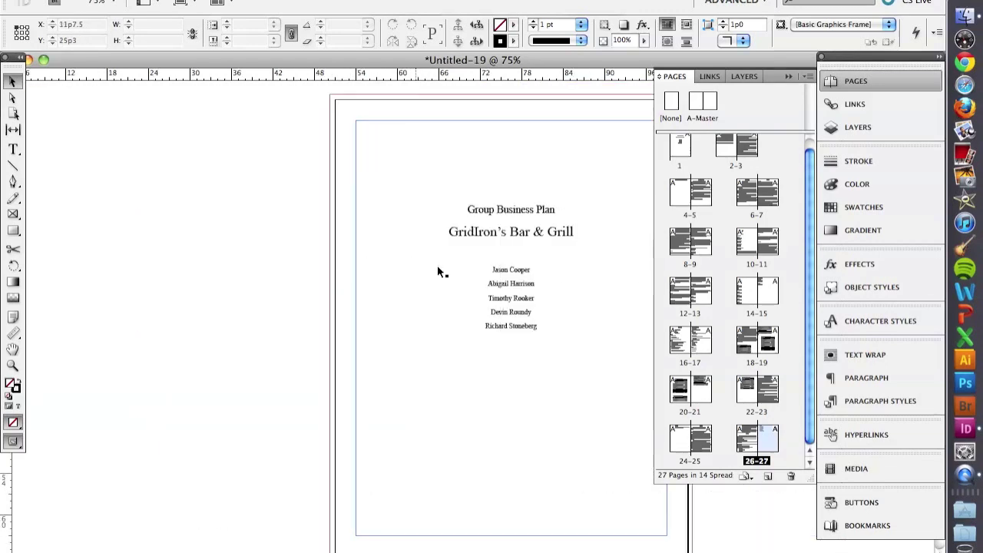
{"action": "left_click", "coordinate": [871, 86]}
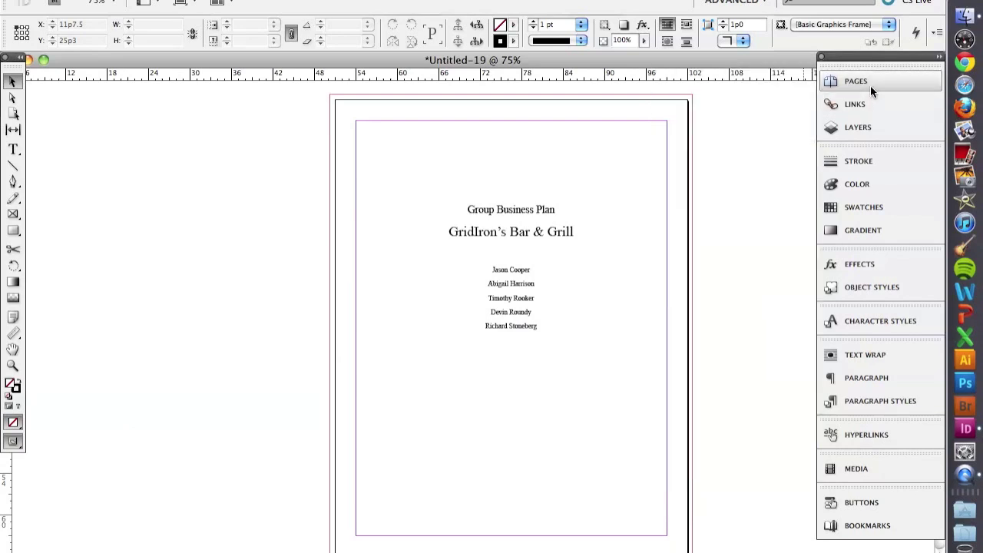
{"action": "left_click", "coordinate": [871, 86]}
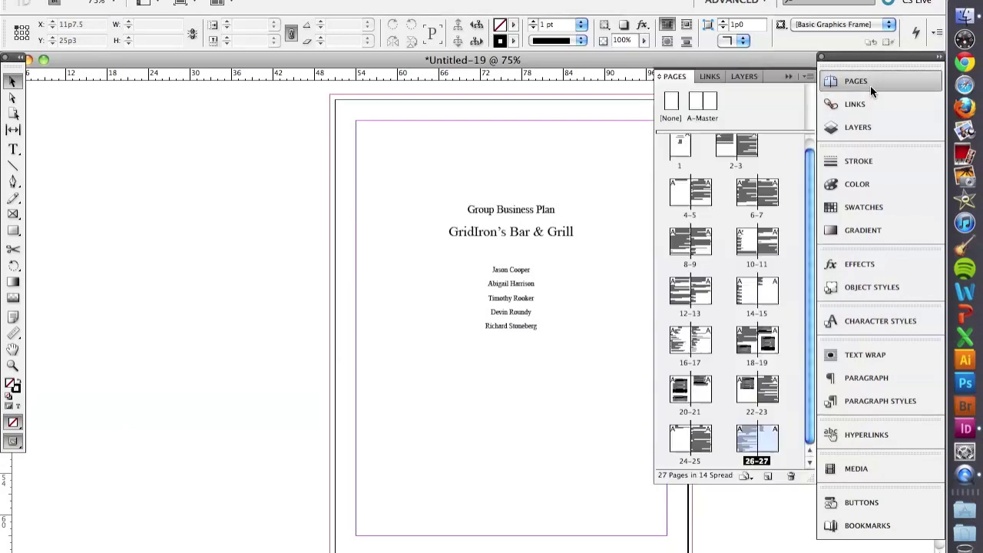
{"action": "double_click", "coordinate": [693, 104]}
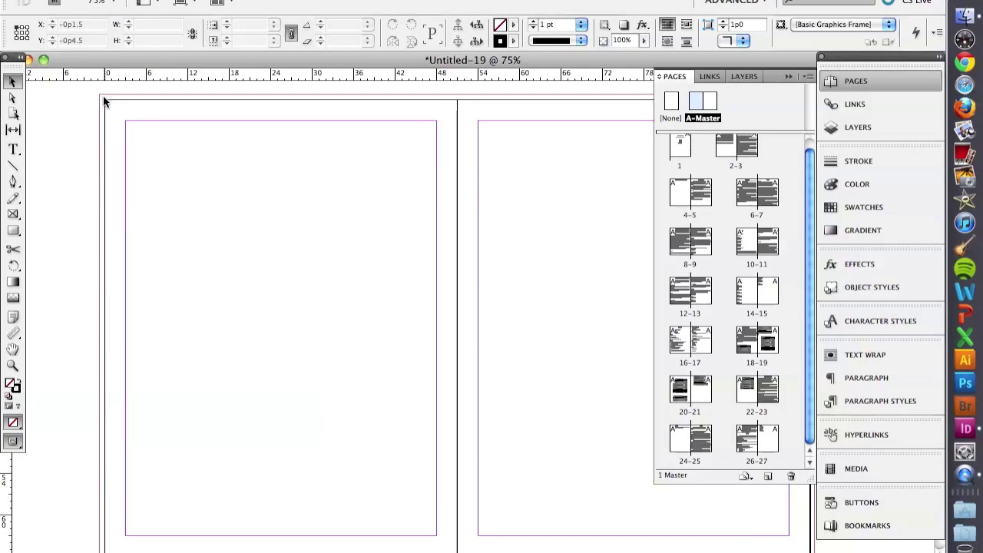
{"action": "left_click", "coordinate": [15, 150]}
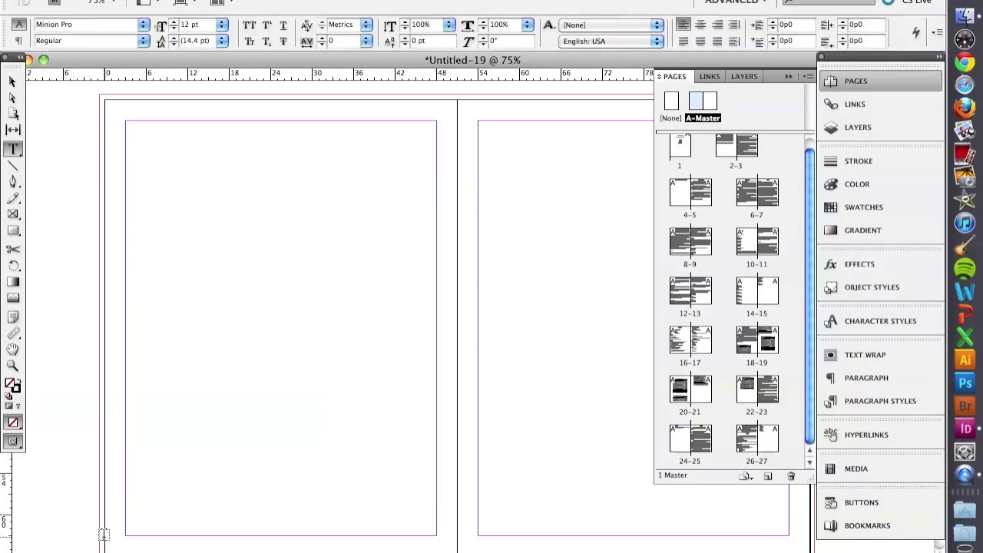
- Draw a small text frame at the page's bottom-left holding a Current Page Number marker
{"action": "left_click_drag", "start_coordinate": [105, 532], "coordinate": [117, 545]}
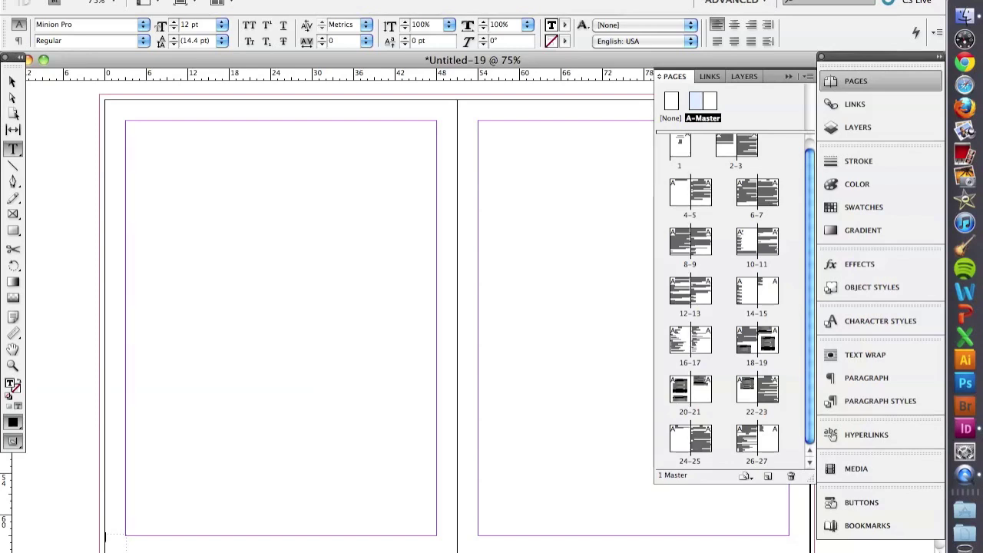
{"action": "left_click", "coordinate": [238, 0]}
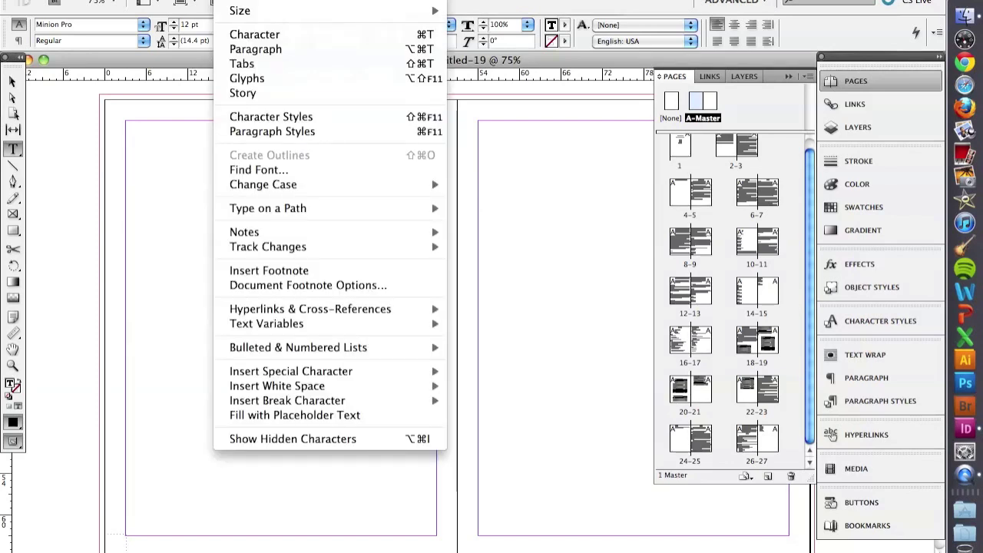
{"action": "mouse_move", "coordinate": [394, 368]}
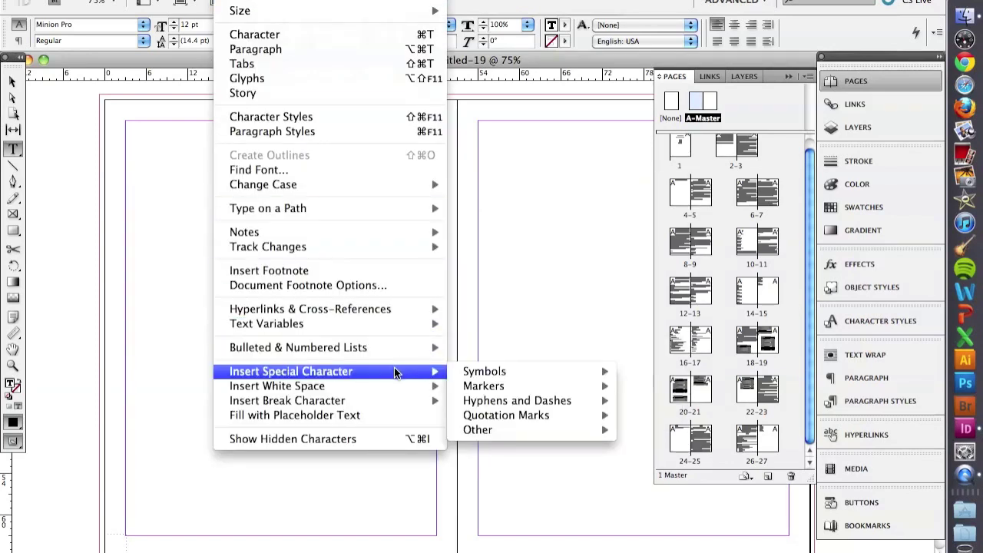
{"action": "mouse_move", "coordinate": [460, 386]}
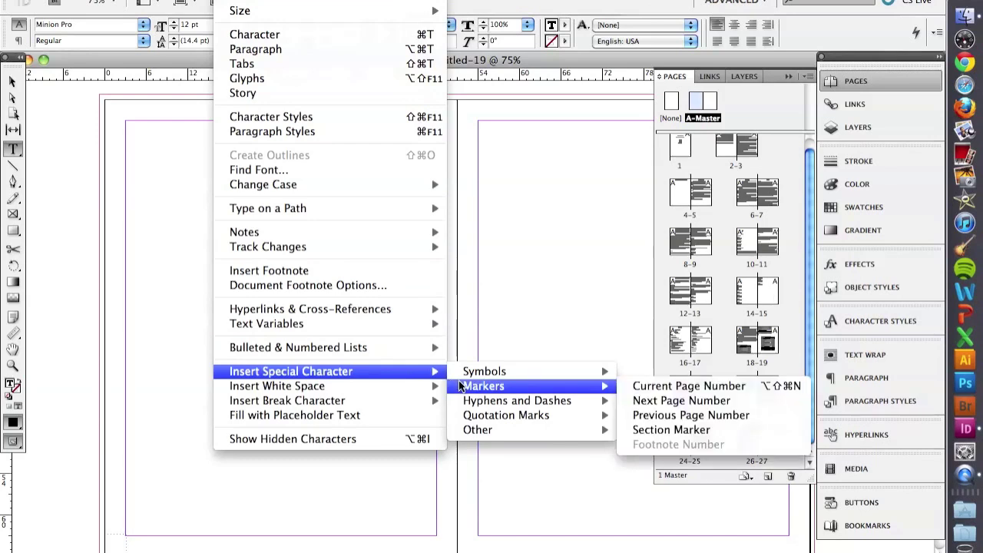
{"action": "left_click", "coordinate": [651, 389]}
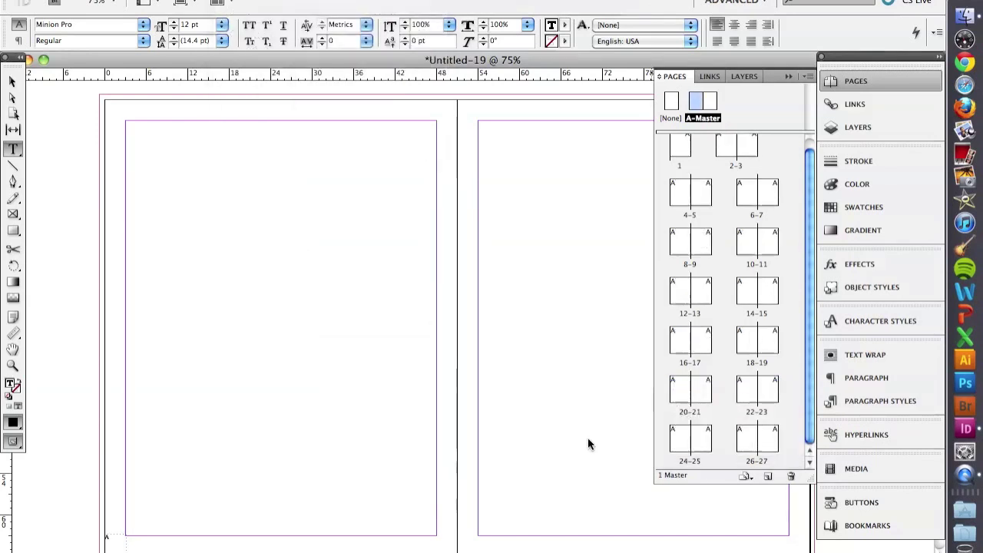
- Check the number on spread 6-7, then centre the marker in its A-Master frame
{"action": "key", "text": "super+equal"}
{"action": "key", "text": "super+equal"}
{"action": "key", "text": "super+equal"}
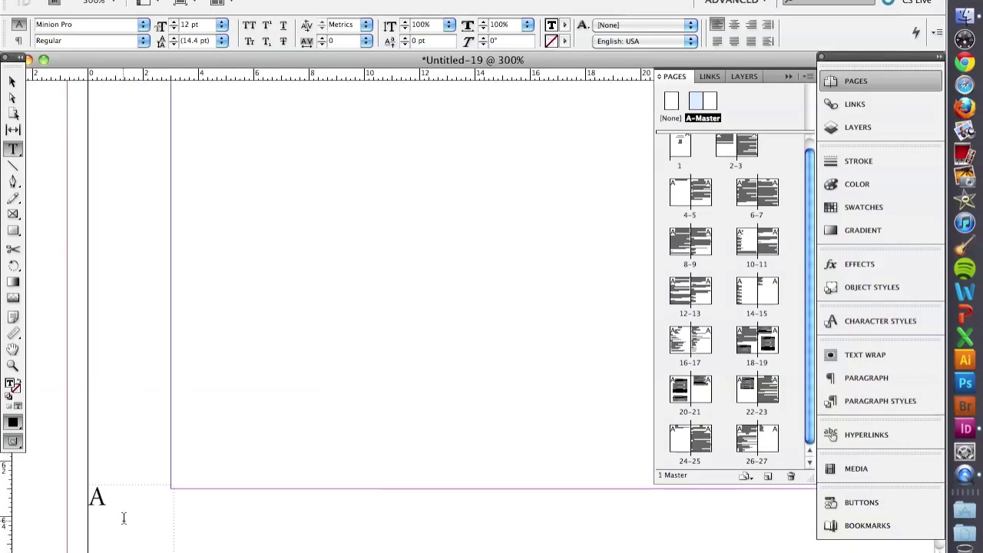
{"action": "key", "text": "super+minus"}
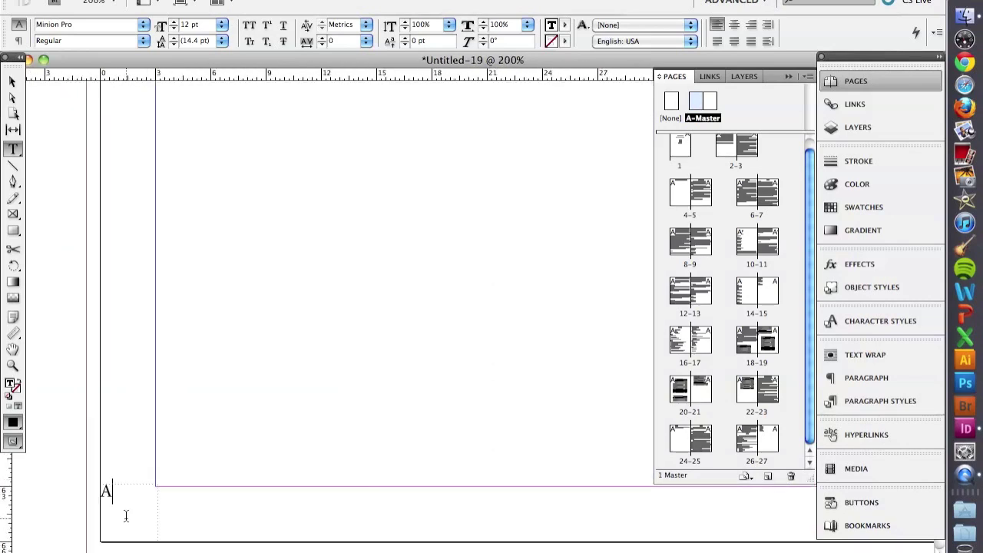
{"action": "double_click", "coordinate": [743, 198]}
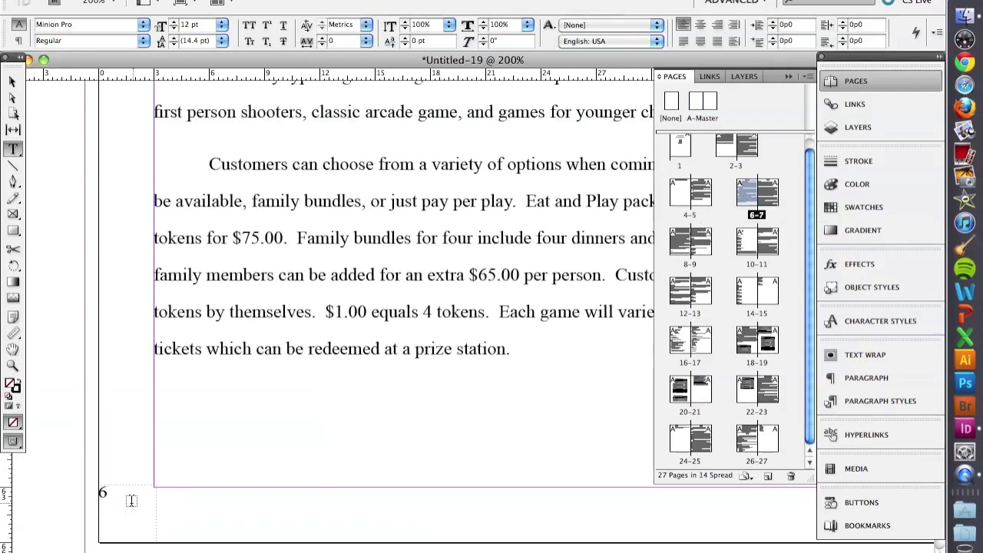
{"action": "double_click", "coordinate": [695, 108]}
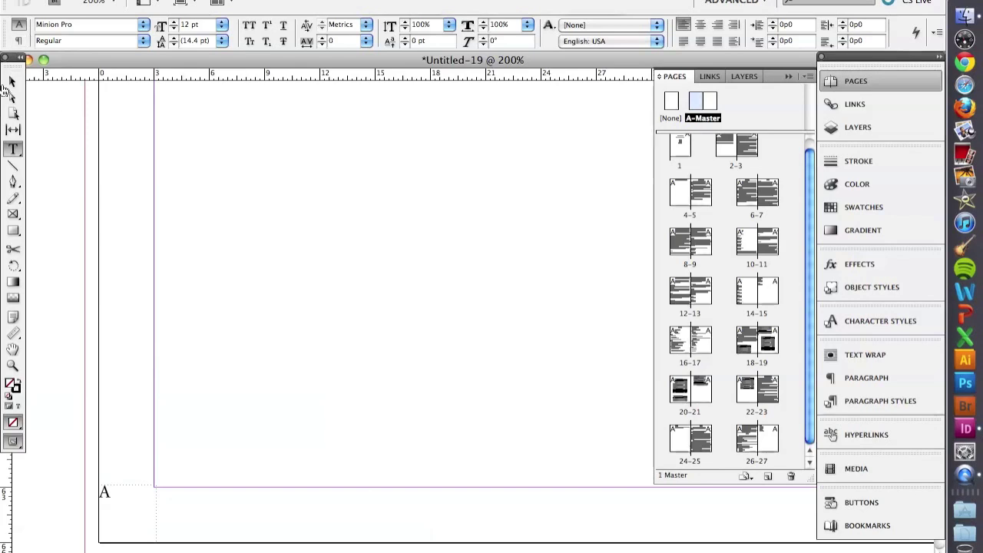
{"action": "left_click", "coordinate": [119, 511]}
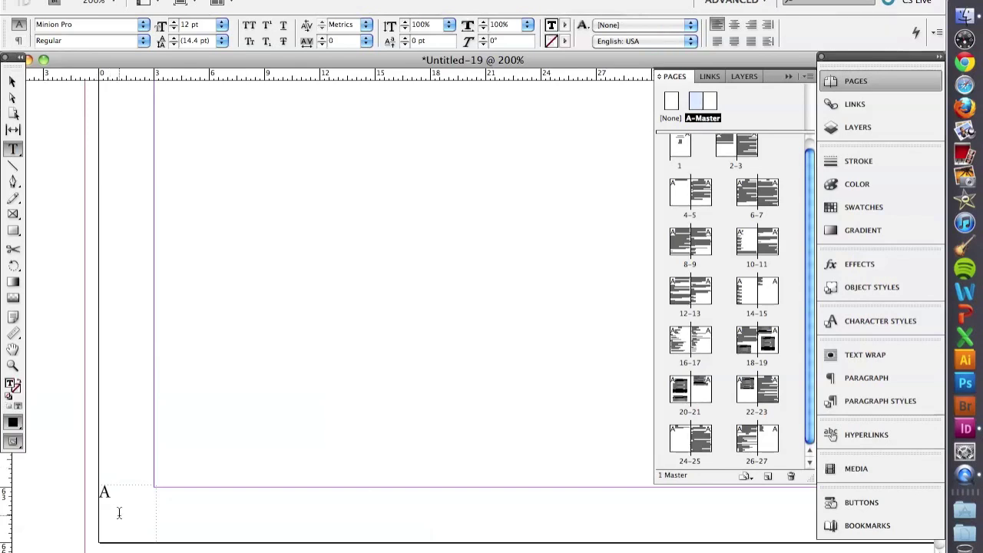
{"action": "left_click", "coordinate": [735, 26]}
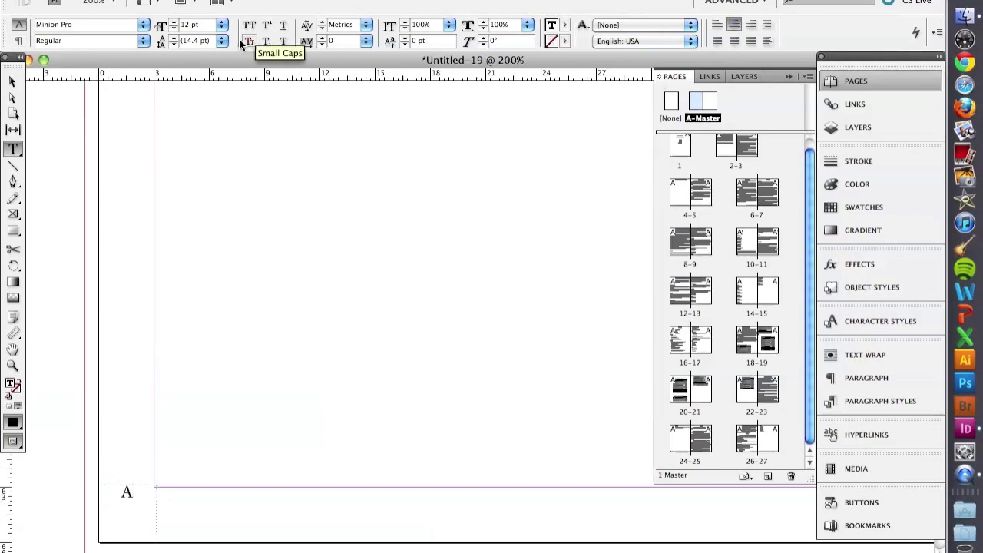
- Resize the page-number frame to a 3p0 x 3p0 square
{"action": "key", "text": "Escape"}
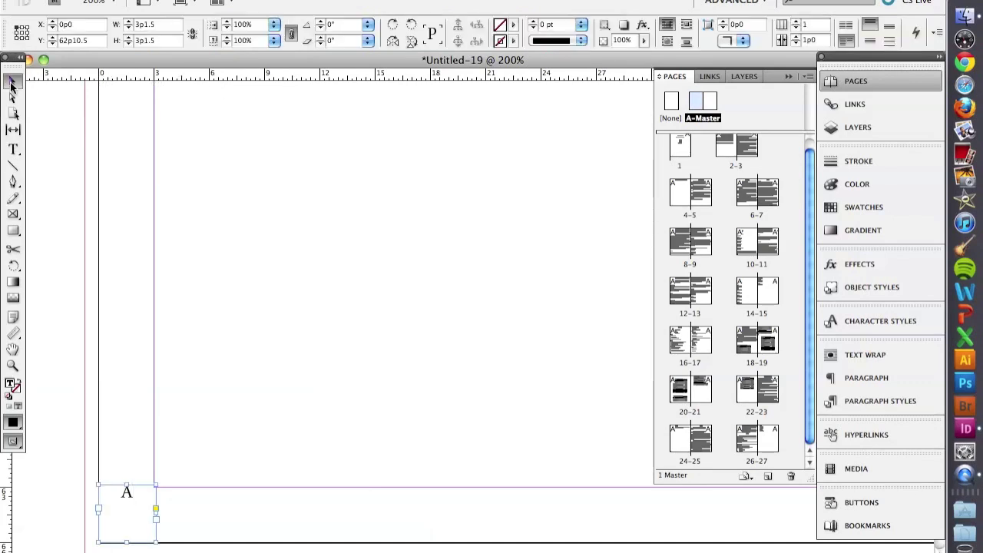
{"action": "left_click_drag", "start_coordinate": [157, 486], "coordinate": [152, 491]}
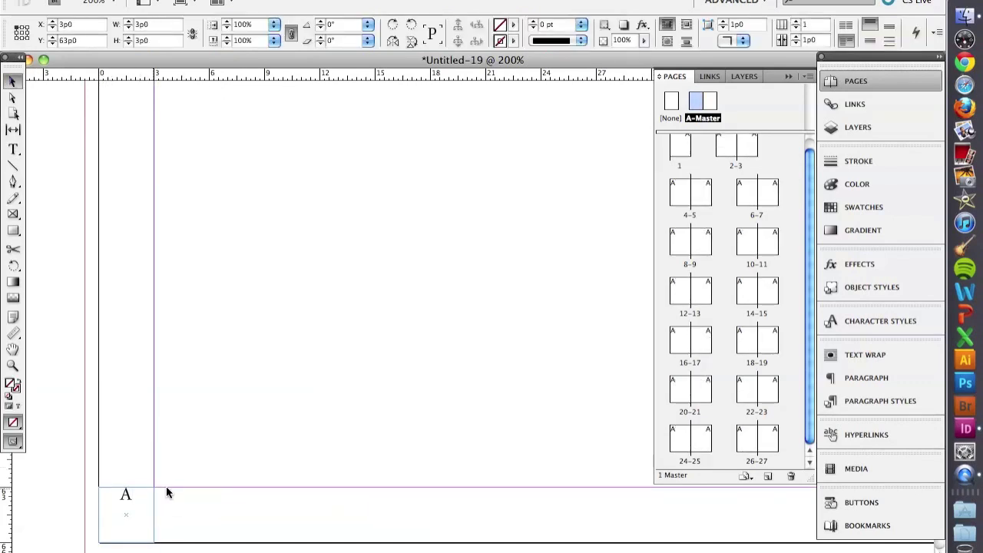
{"action": "scroll", "coordinate": [377, 474], "scroll_direction": "down", "scroll_amount": 2}
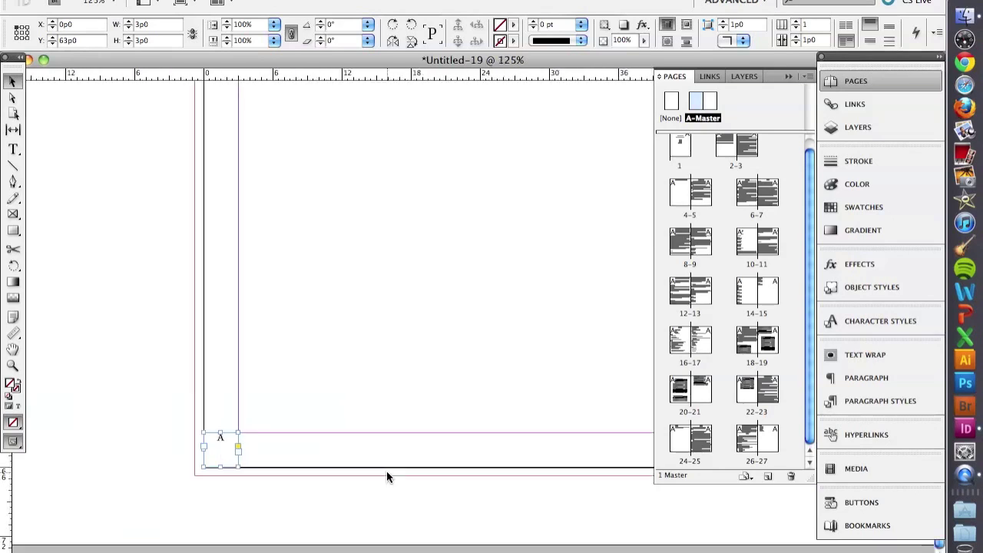
{"action": "scroll", "coordinate": [386, 471], "scroll_direction": "down", "scroll_amount": 1}
{"action": "left_click_drag", "start_coordinate": [435, 428], "coordinate": [299, 468]}
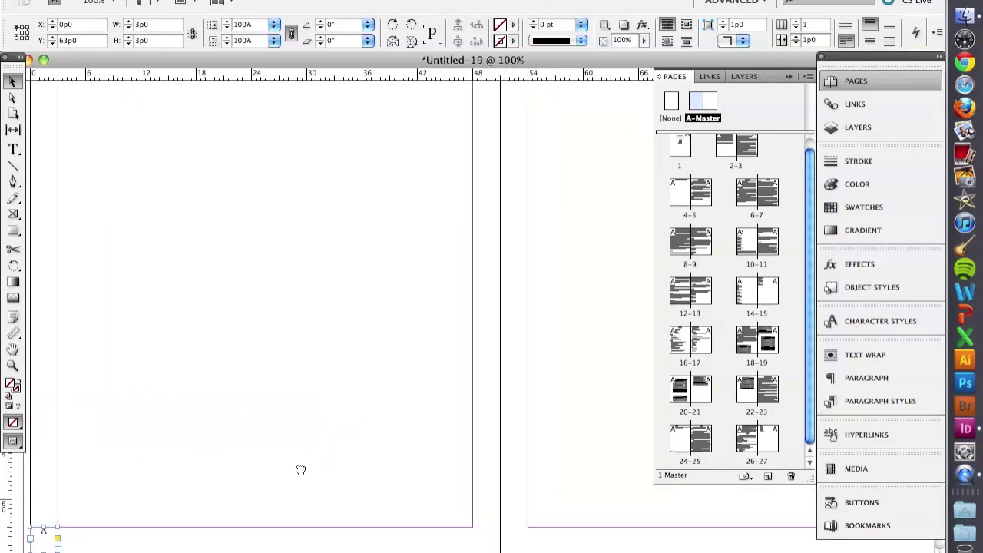
{"action": "scroll", "coordinate": [314, 464], "scroll_direction": "down", "scroll_amount": 1}
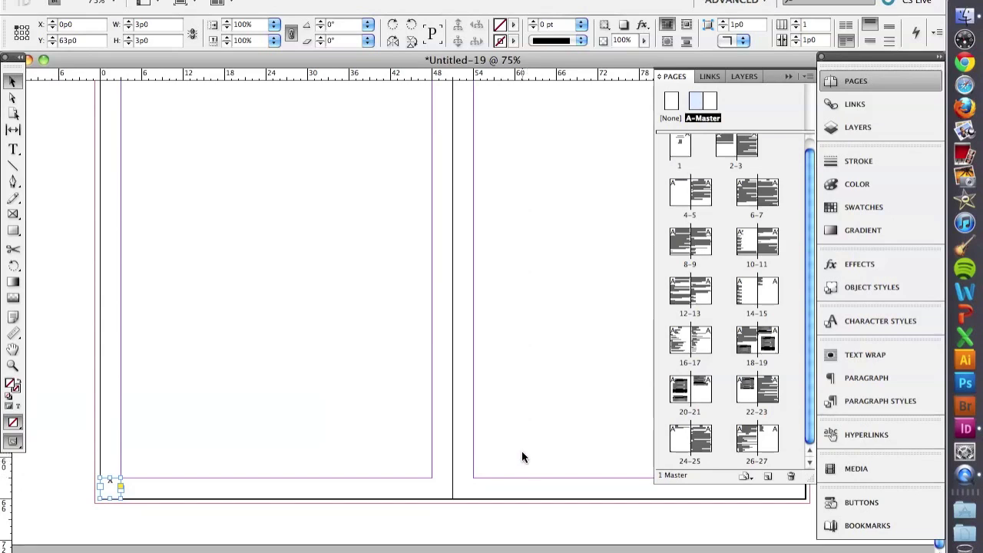
{"action": "left_click_drag", "start_coordinate": [524, 453], "coordinate": [503, 493]}
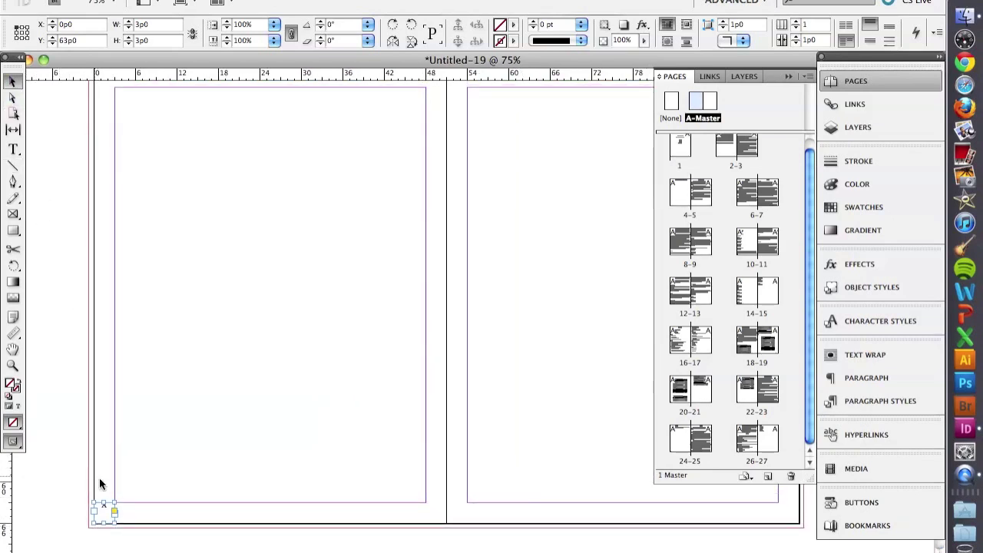
- Copy the page-number frame to the right master page's bottom-right corner
{"action": "left_click", "coordinate": [132, 482]}
{"action": "left_click", "coordinate": [103, 513]}
{"action": "left_click_drag", "start_coordinate": [105, 511], "coordinate": [788, 512]}
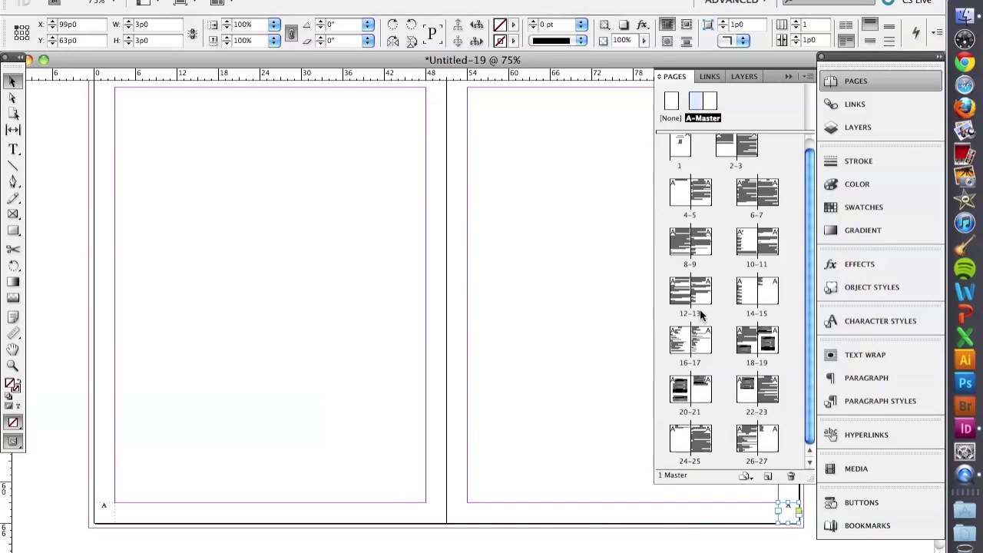
- Check page numbers on spread 6-7, then view the title page showing number 1
{"action": "double_click", "coordinate": [753, 191]}
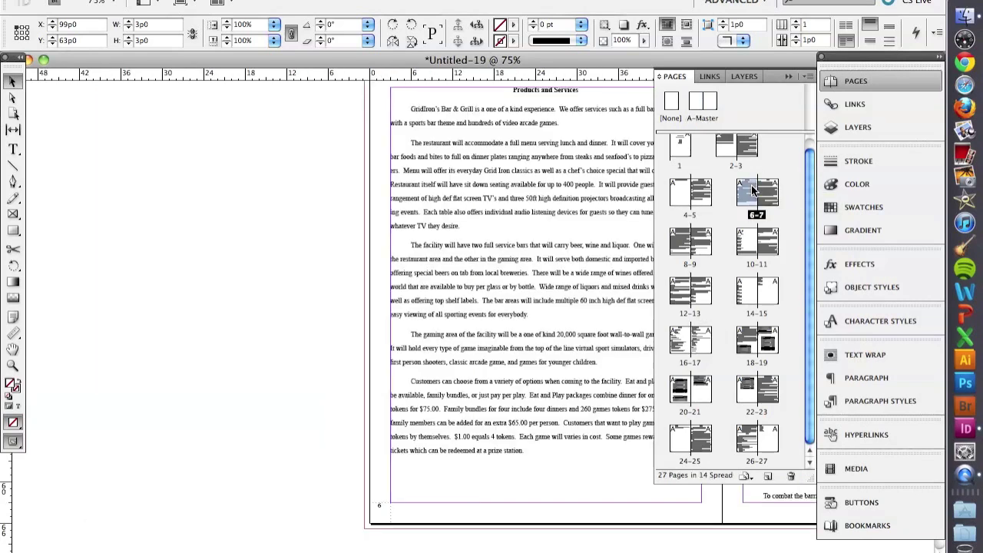
{"action": "scroll", "coordinate": [458, 368], "scroll_direction": "right", "scroll_amount": 3}
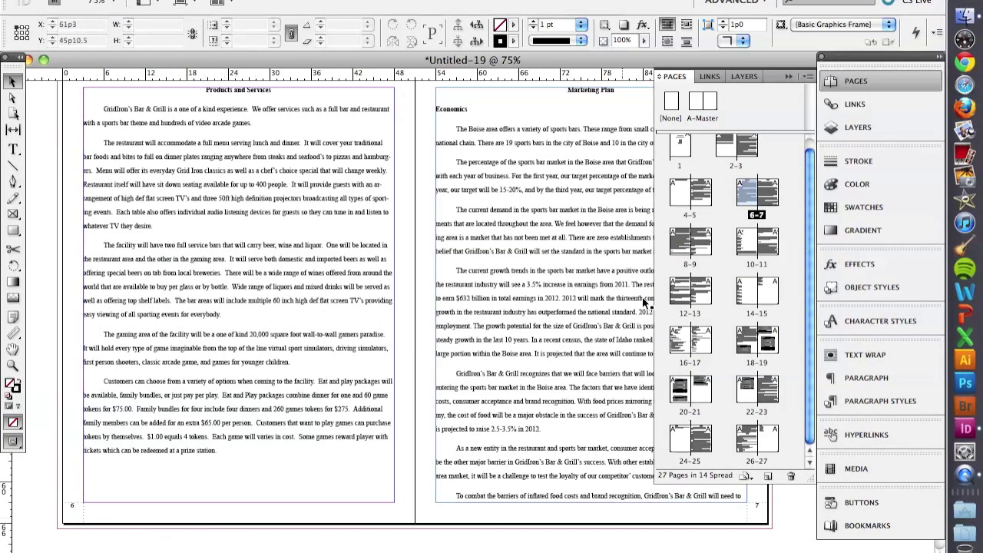
{"action": "scroll", "coordinate": [716, 301], "scroll_direction": "up", "scroll_amount": 1}
{"action": "double_click", "coordinate": [680, 153]}
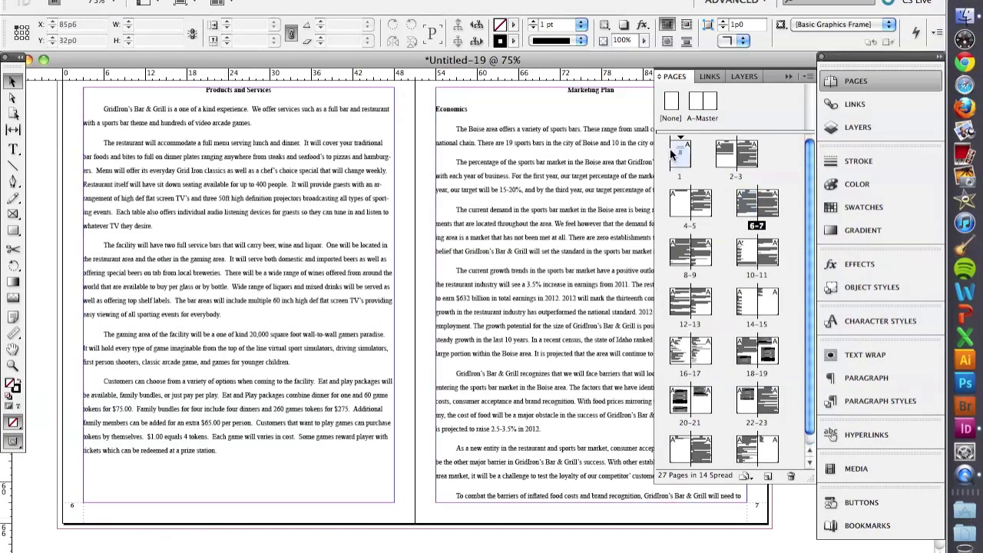
{"action": "scroll", "coordinate": [509, 320], "scroll_direction": "right", "scroll_amount": 5}
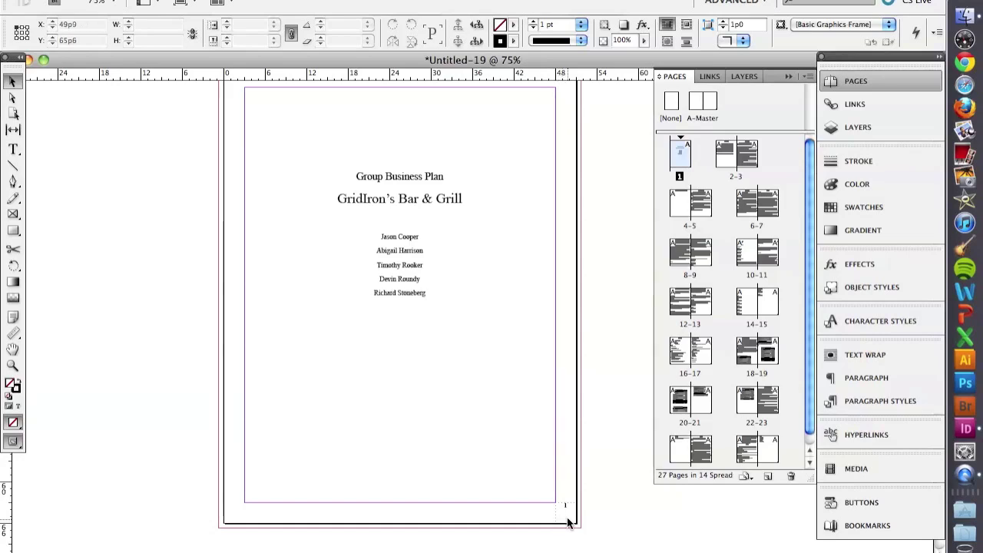
- Delete the page-number frame from the Table of Contents on page 2
{"action": "left_click", "coordinate": [566, 513]}
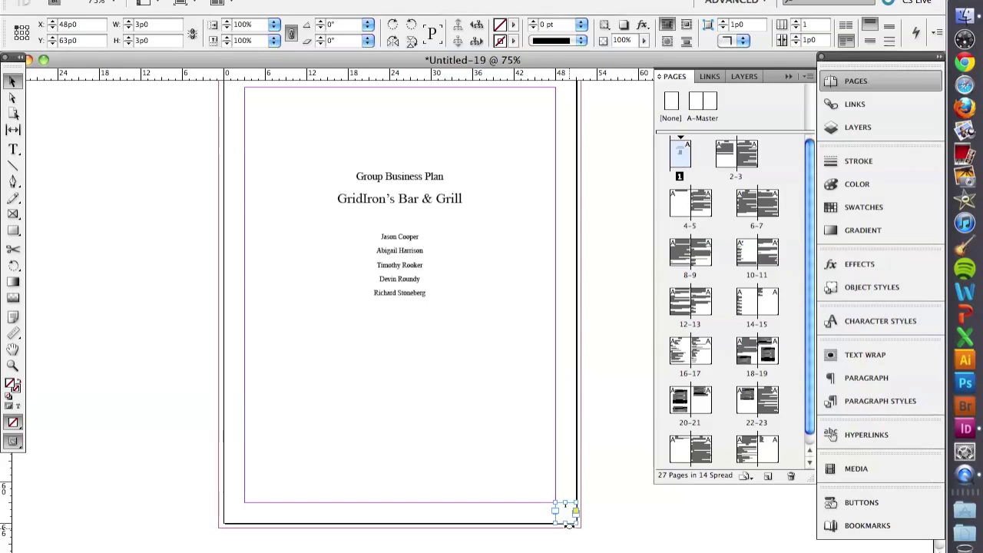
{"action": "left_click", "coordinate": [570, 534]}
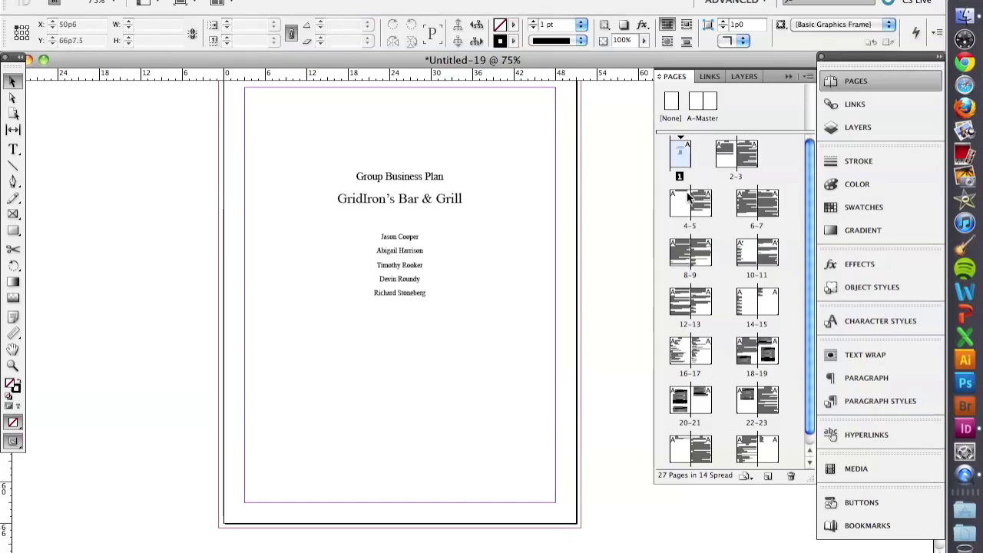
{"action": "double_click", "coordinate": [719, 160]}
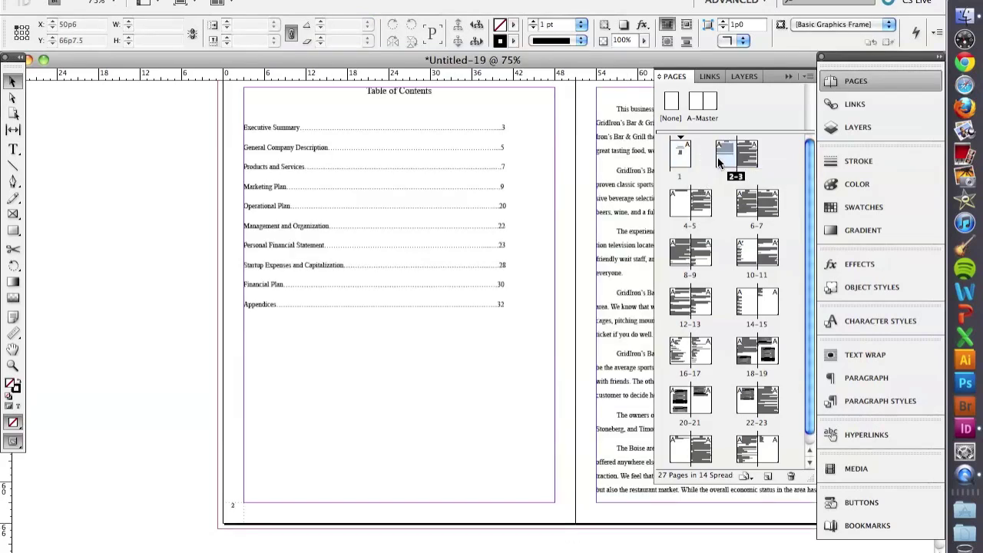
{"action": "left_click", "coordinate": [227, 514]}
{"action": "key", "text": "Delete"}
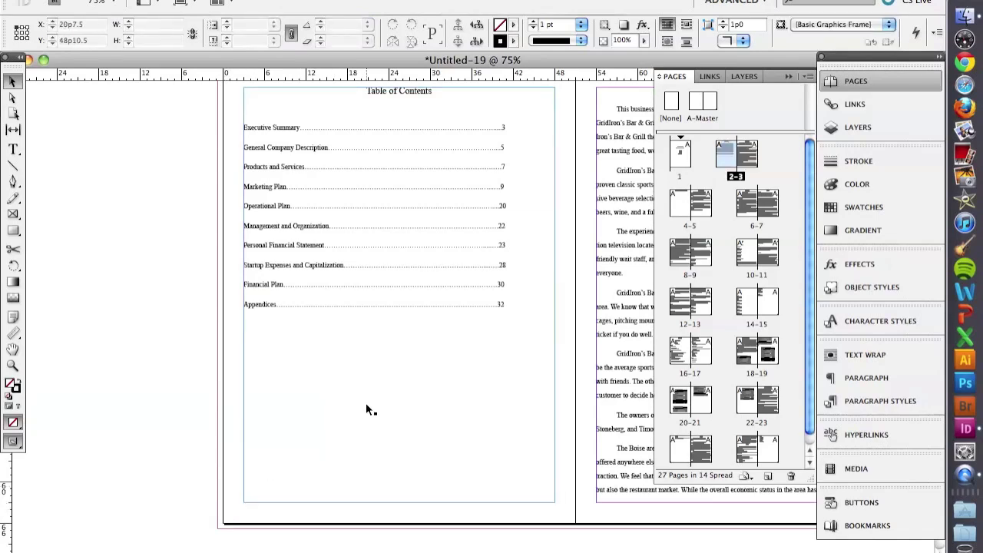
{"action": "scroll", "coordinate": [369, 406], "scroll_direction": "right", "scroll_amount": 5}
- Scroll through pages 3 to 5 to confirm their automatic page numbers
{"action": "scroll", "coordinate": [511, 419], "scroll_direction": "up", "scroll_amount": 1}
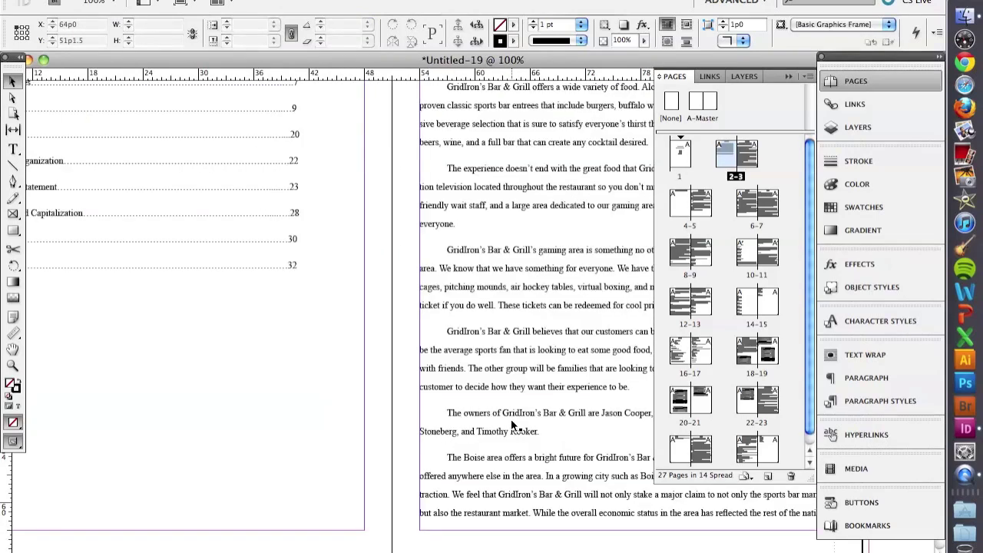
{"action": "scroll", "coordinate": [511, 418], "scroll_direction": "down", "scroll_amount": 1}
{"action": "scroll", "coordinate": [512, 418], "scroll_direction": "up", "scroll_amount": 2}
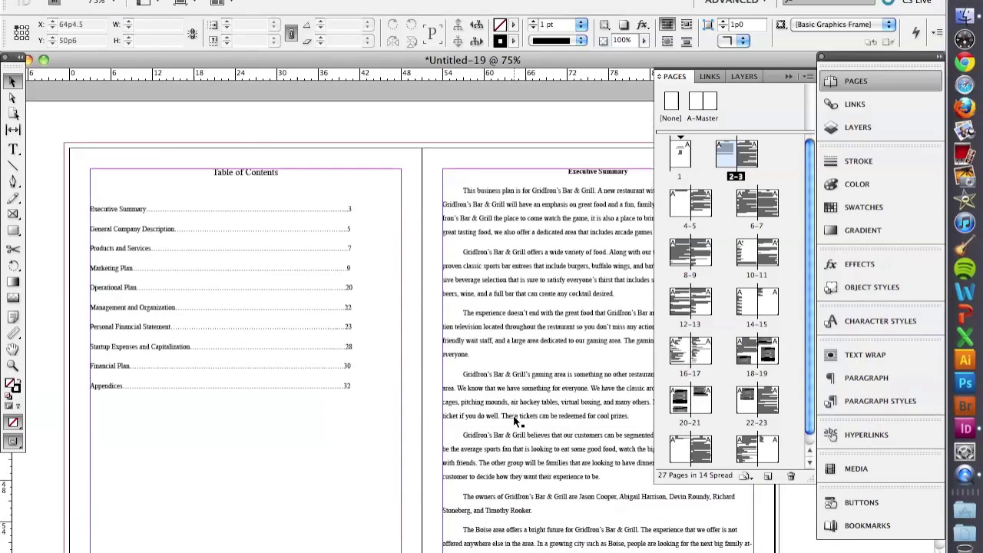
{"action": "scroll", "coordinate": [513, 415], "scroll_direction": "right", "scroll_amount": 5}
{"action": "scroll", "coordinate": [427, 428], "scroll_direction": "down", "scroll_amount": 3}
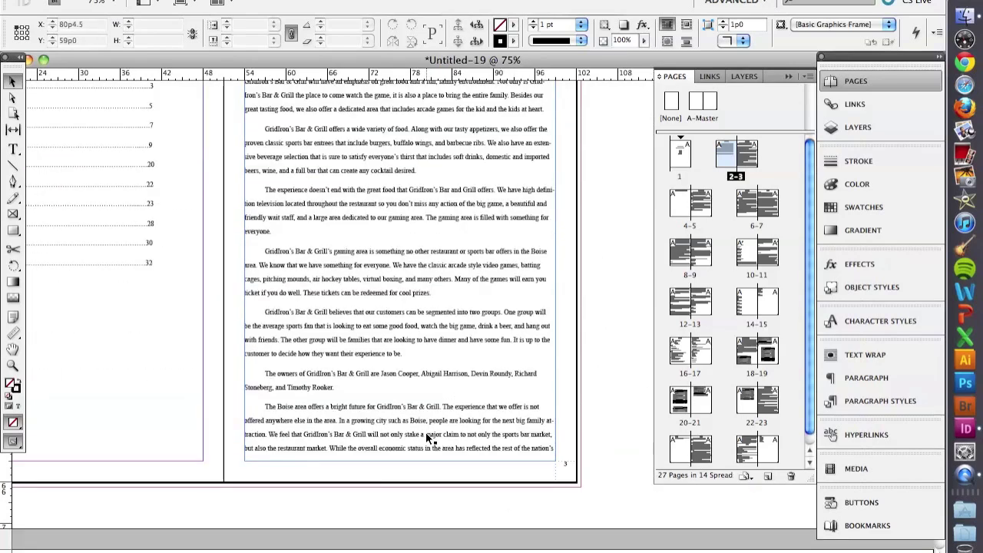
{"action": "scroll", "coordinate": [400, 421], "scroll_direction": "down", "scroll_amount": 10}
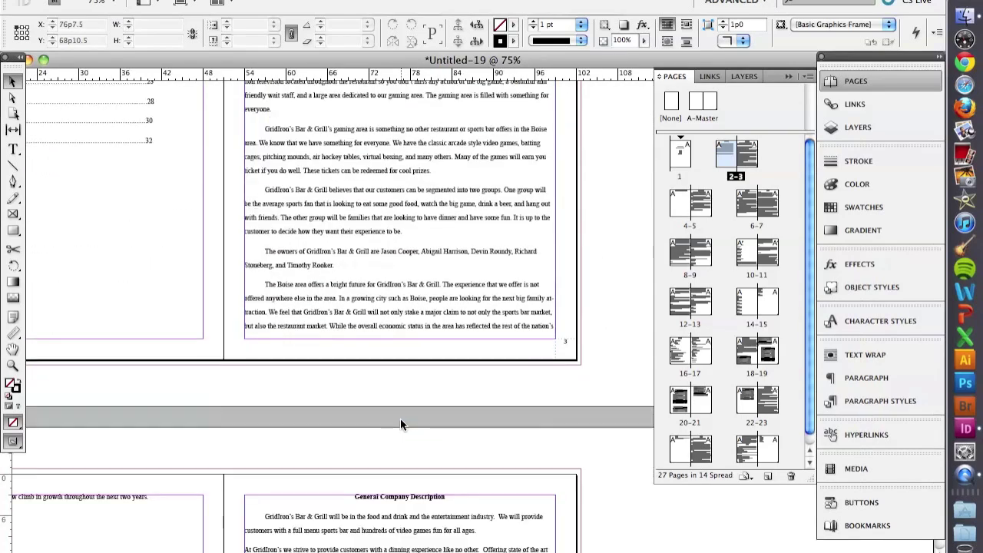
{"action": "scroll", "coordinate": [401, 423], "scroll_direction": "down", "scroll_amount": 6}
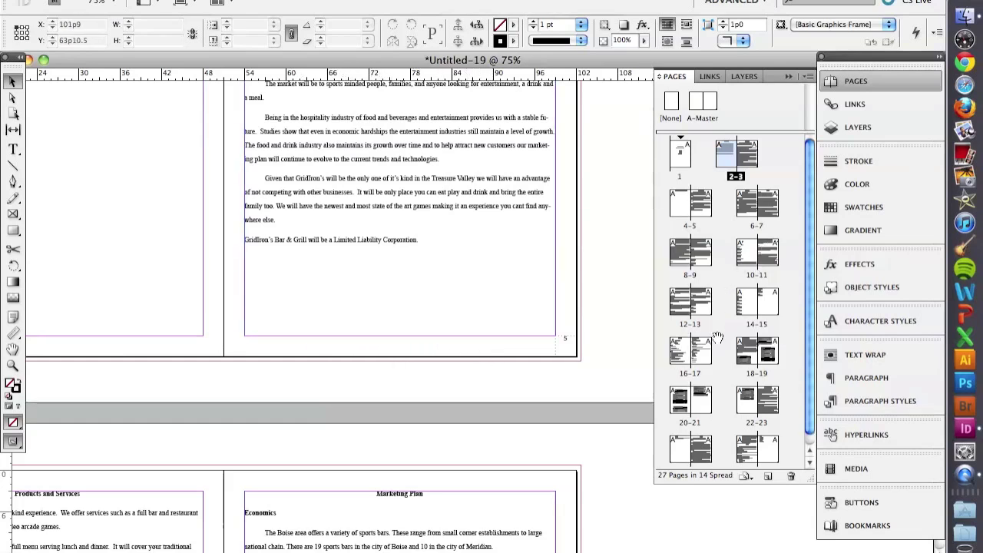
{"action": "left_click_drag", "start_coordinate": [717, 338], "coordinate": [710, 355]}
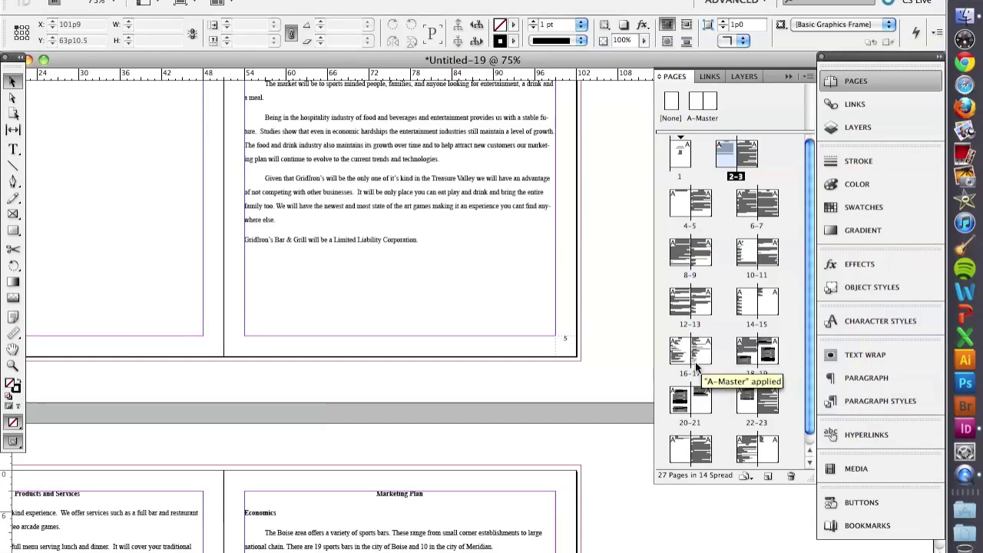
- Add a test text frame at the A-Master's bottom and check it on spreads 2-3, 6-7 and 10-11
{"action": "double_click", "coordinate": [709, 106]}
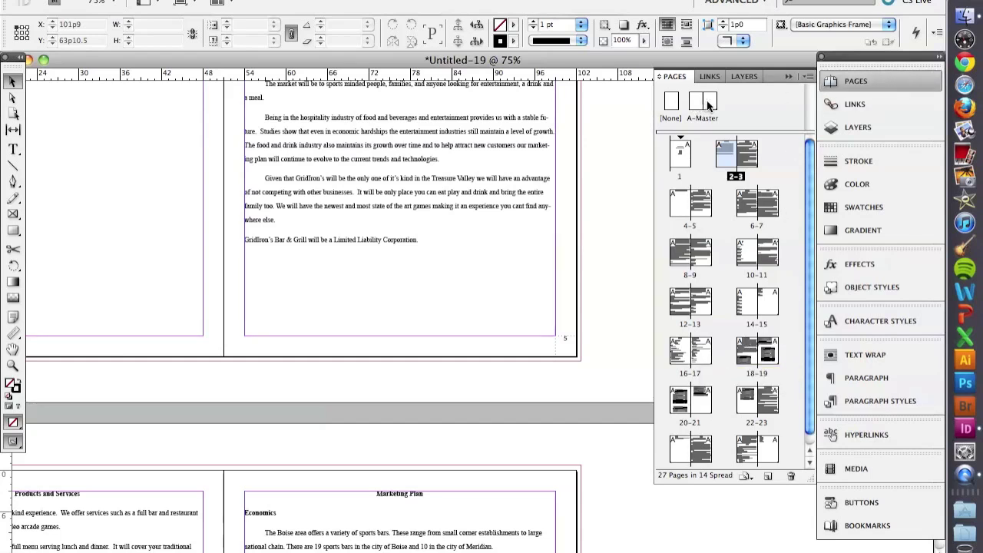
{"action": "key", "text": "t"}
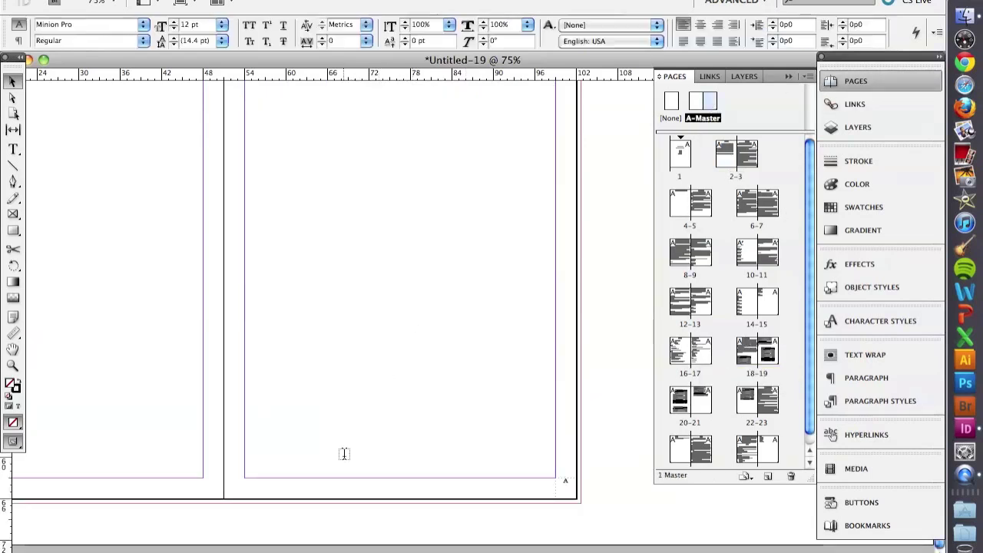
{"action": "left_click_drag", "start_coordinate": [343, 479], "coordinate": [433, 489]}
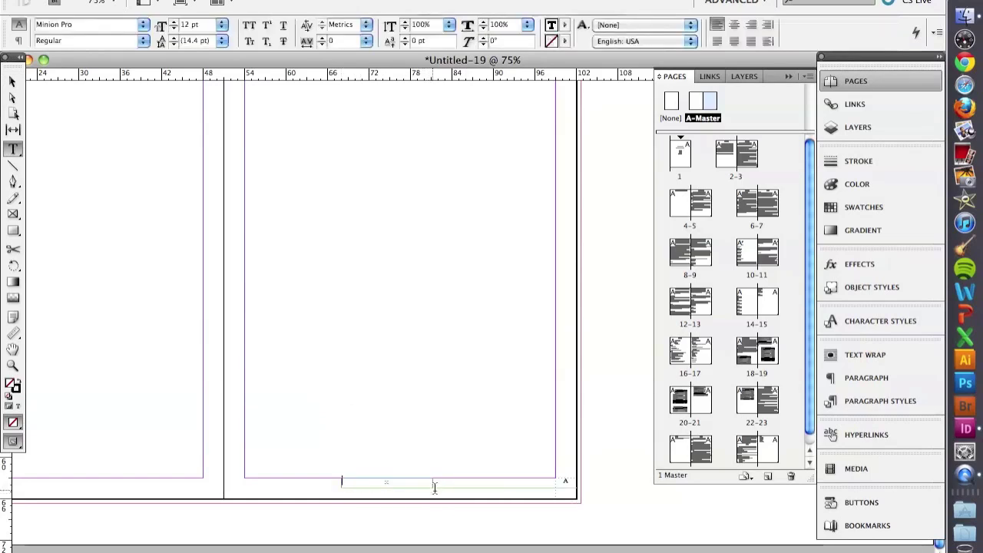
{"action": "type", "text": "sdjkslkjsalkf"}
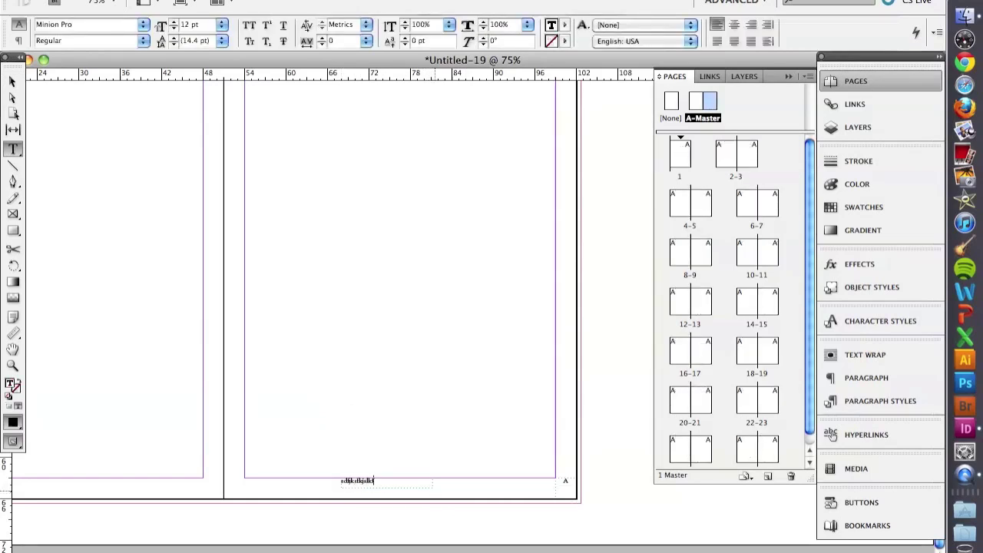
{"action": "left_click", "coordinate": [15, 80]}
{"action": "double_click", "coordinate": [744, 157]}
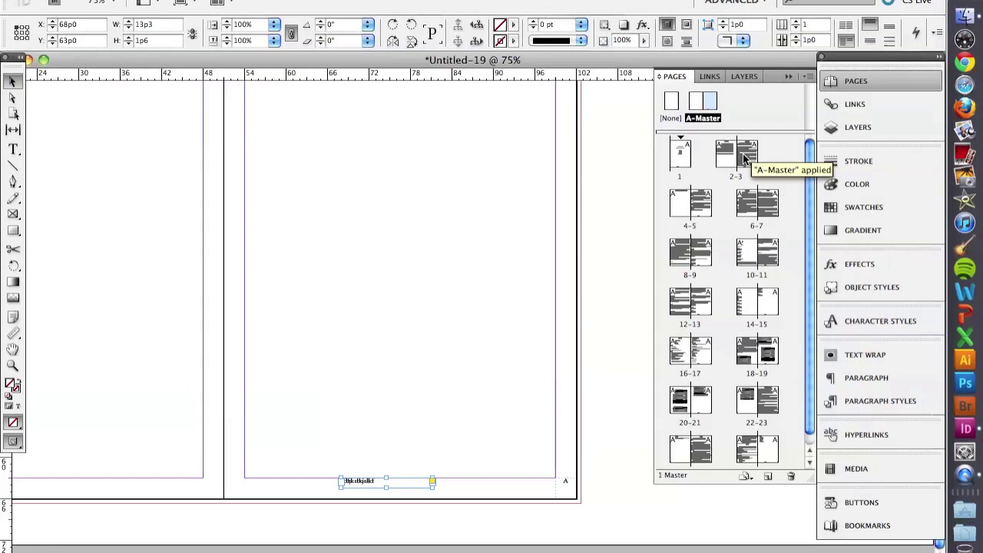
{"action": "double_click", "coordinate": [774, 201]}
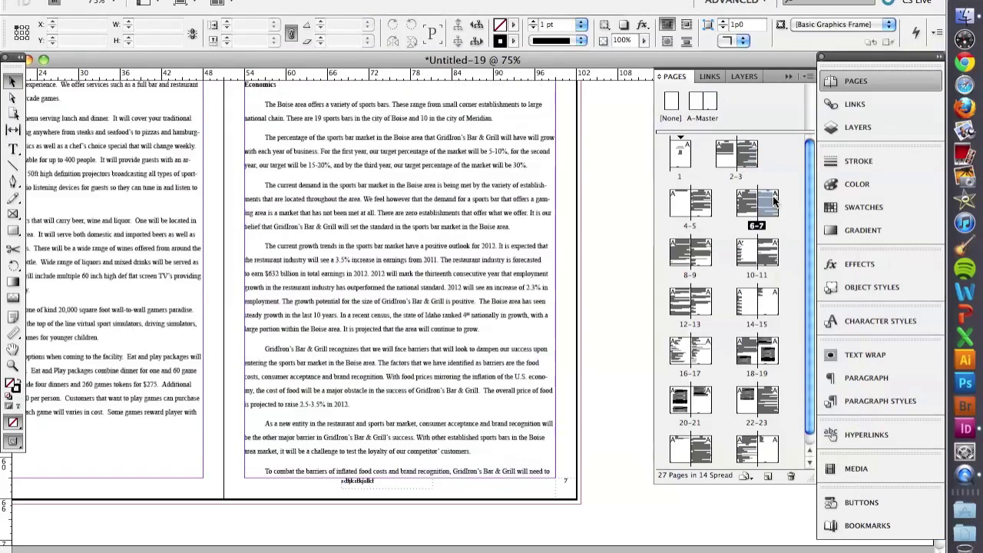
{"action": "double_click", "coordinate": [768, 261]}
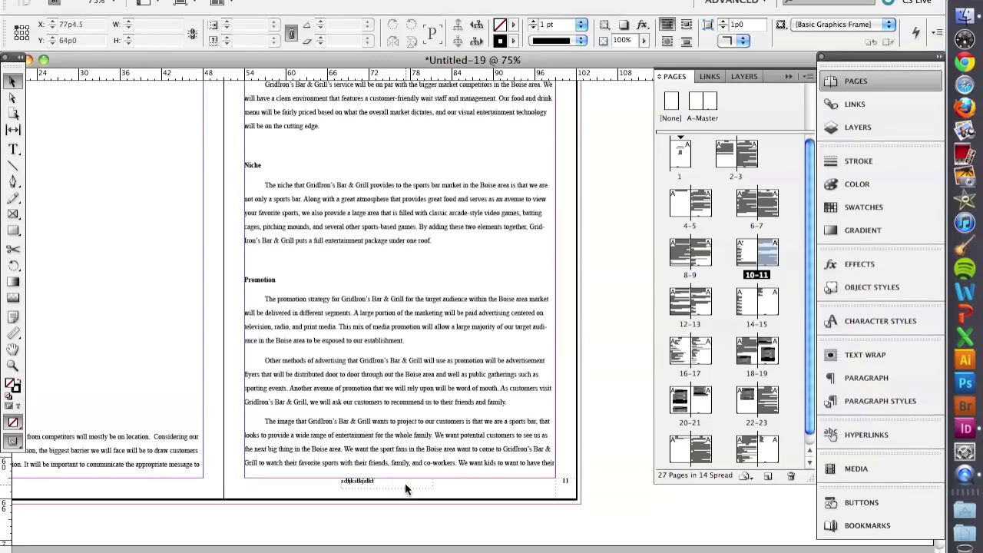
- Delete the test footer frame from the A-Master spread
{"action": "double_click", "coordinate": [708, 110]}
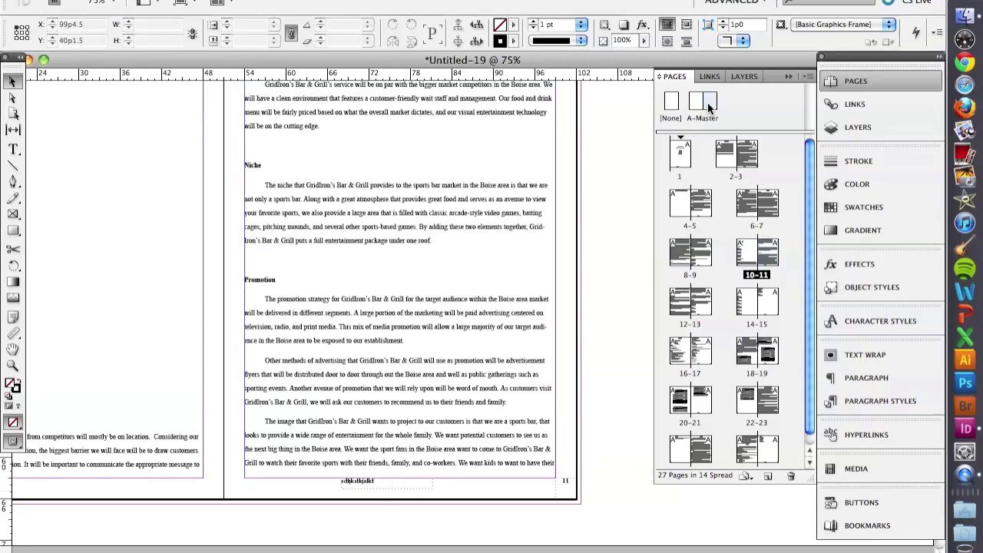
{"action": "left_click", "coordinate": [406, 481]}
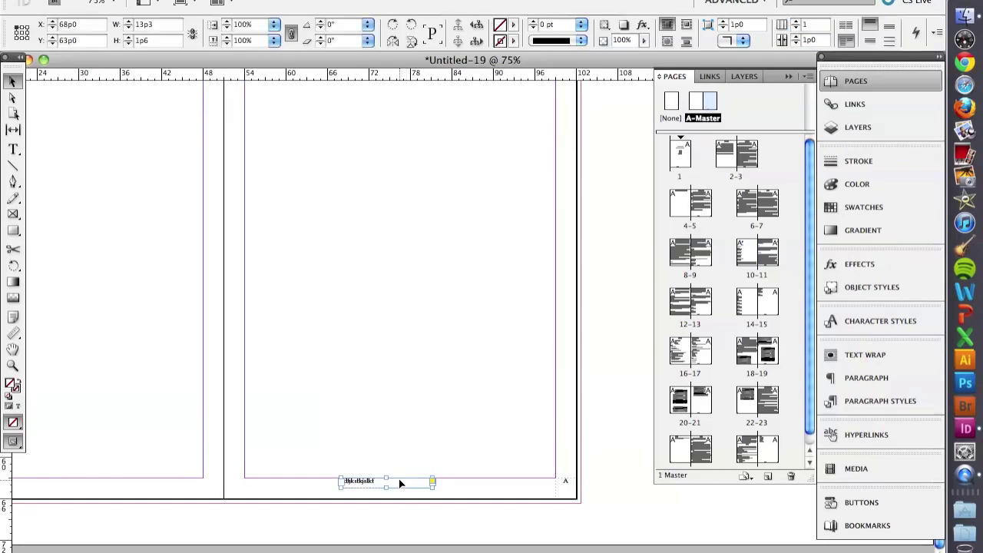
{"action": "key", "text": "Delete"}
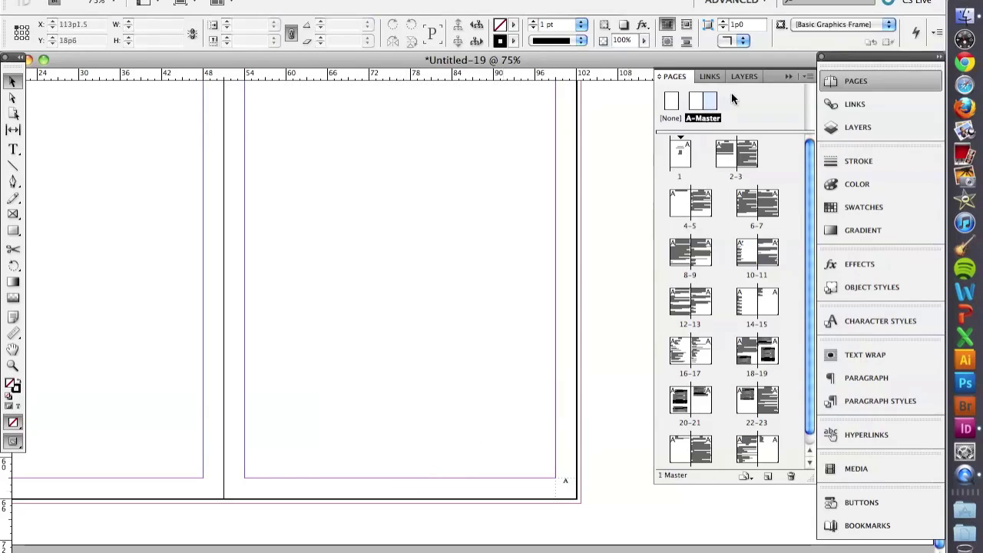
{"action": "left_click", "coordinate": [737, 100]}
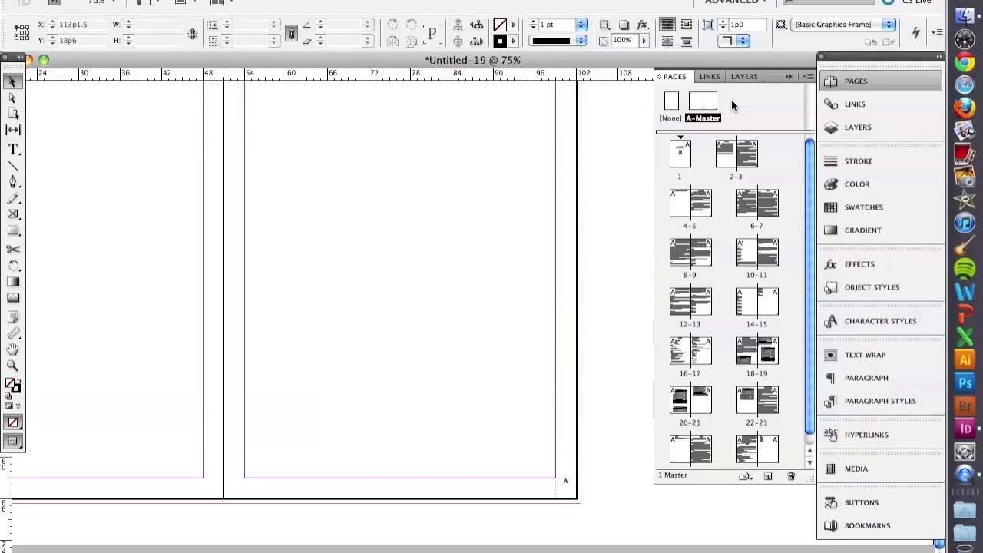
{"action": "right_click", "coordinate": [732, 99]}
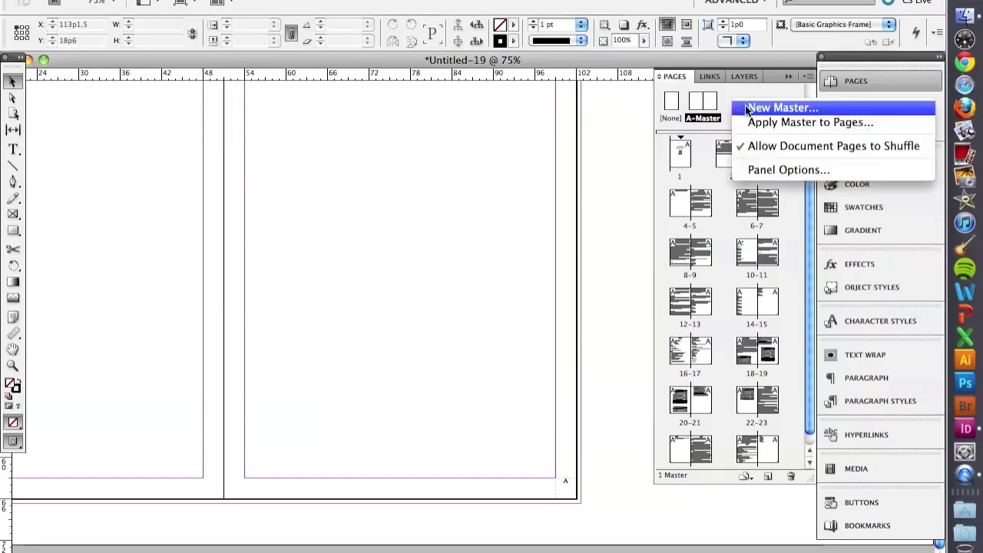
- Create a two-page master with prefix B, based on A-Master
{"action": "left_click", "coordinate": [746, 106]}
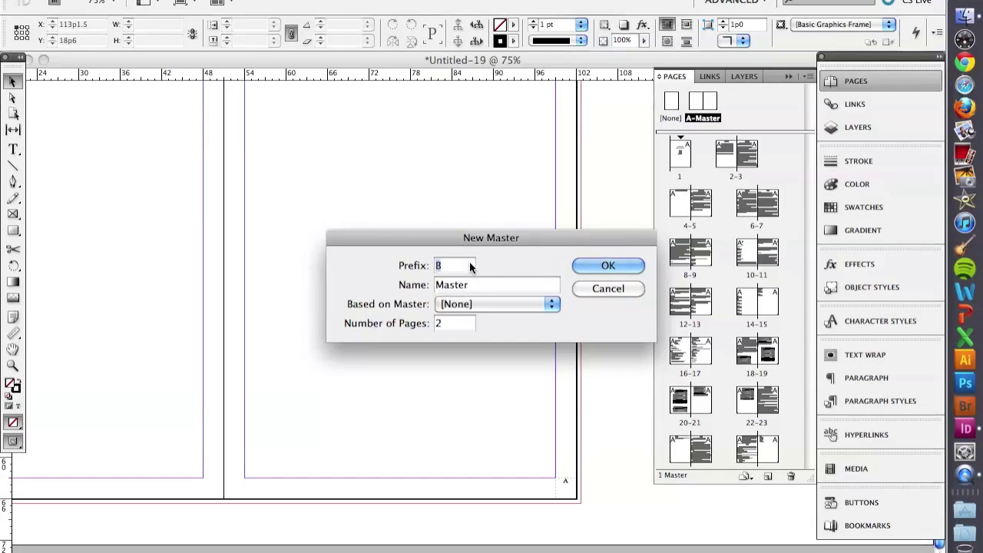
{"action": "left_click", "coordinate": [485, 302]}
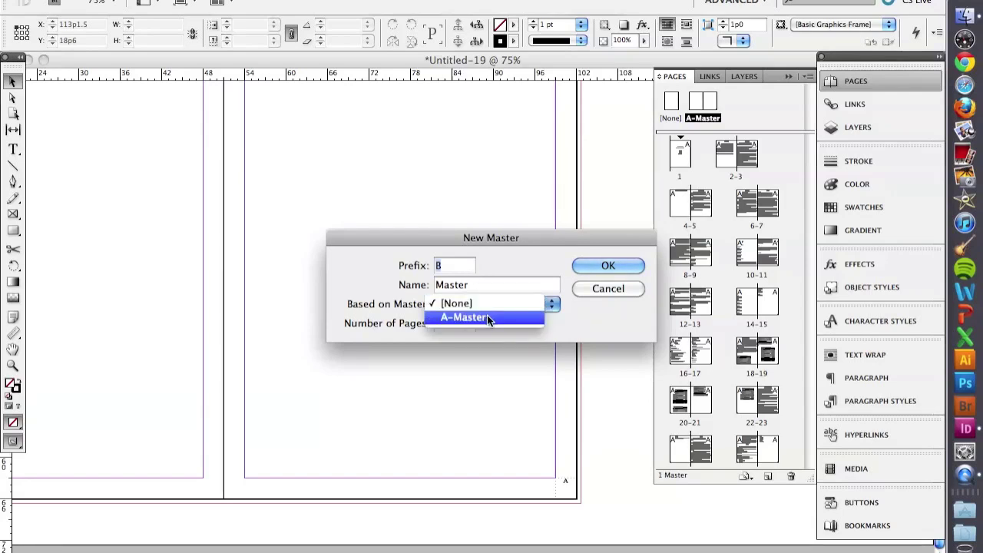
{"action": "left_click", "coordinate": [488, 315]}
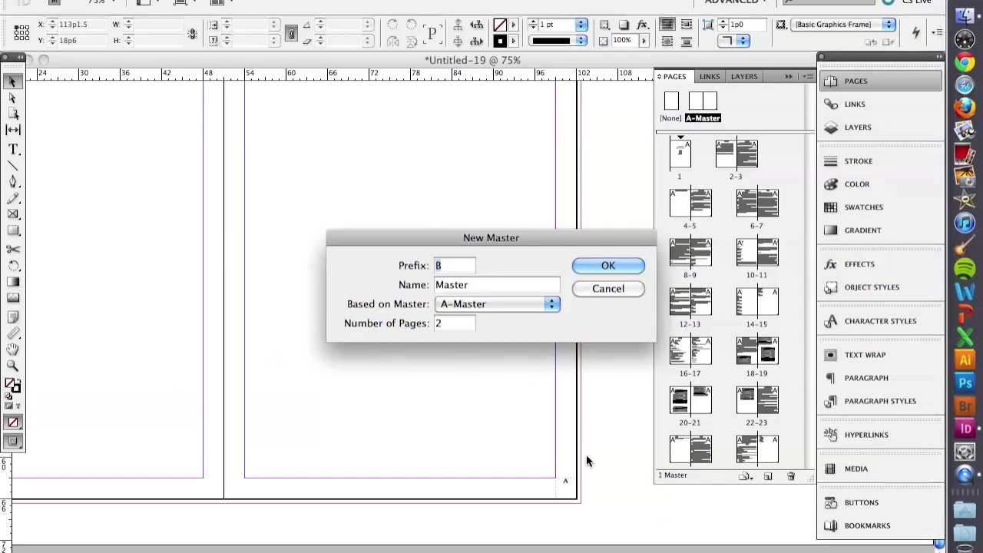
{"action": "left_click", "coordinate": [463, 302]}
{"action": "left_click", "coordinate": [465, 291]}
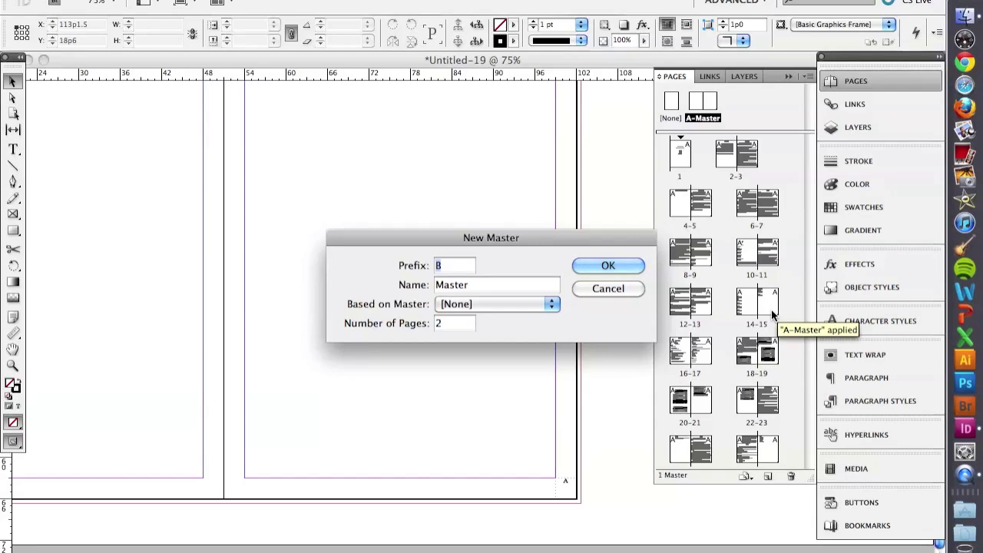
{"action": "left_click", "coordinate": [527, 305]}
{"action": "left_click", "coordinate": [504, 318]}
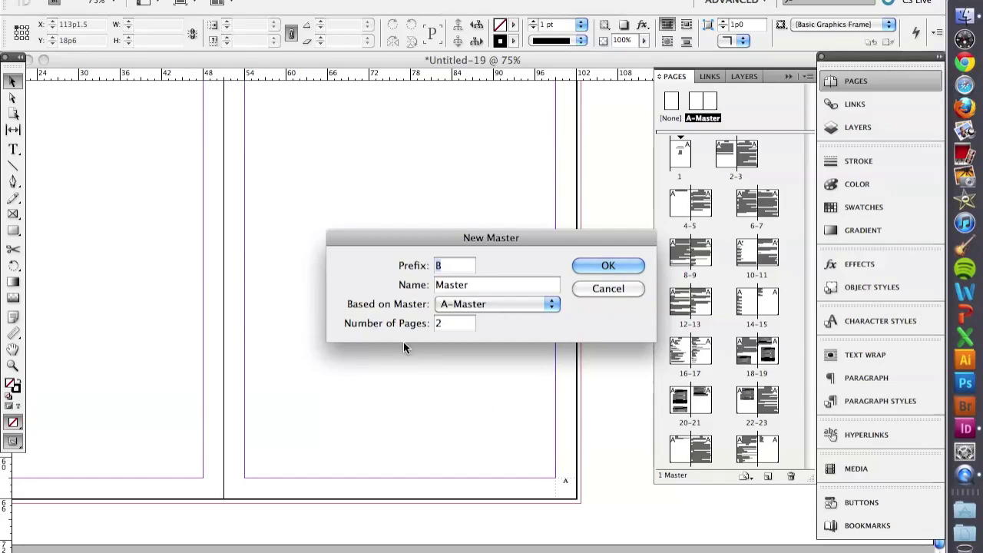
{"action": "left_click", "coordinate": [619, 266]}
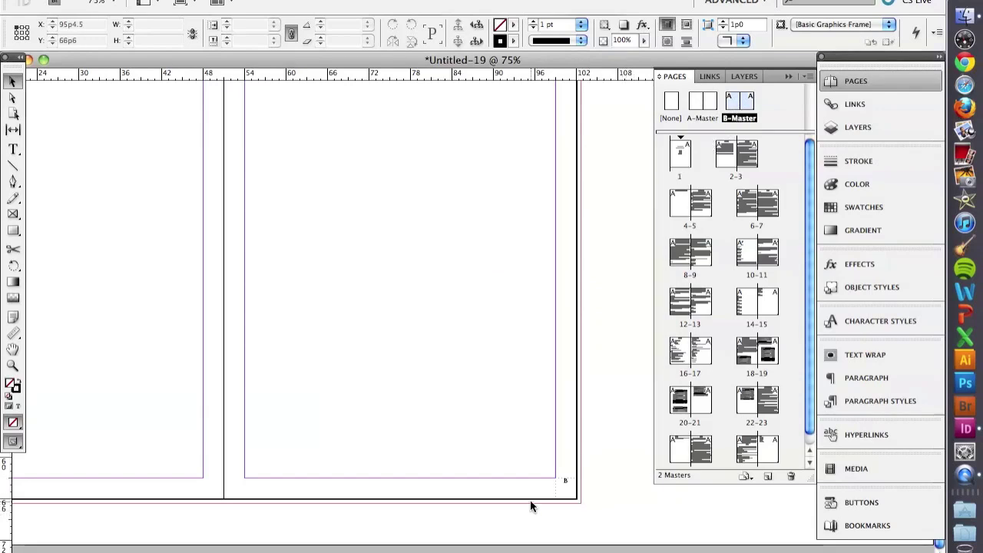
- Draw a text frame along the B-Master page bottom with centred text 'Get Rich Tutorial'
{"action": "scroll", "coordinate": [569, 498], "scroll_direction": "up", "scroll_amount": 2}
{"action": "scroll", "coordinate": [568, 498], "scroll_direction": "up", "scroll_amount": 1}
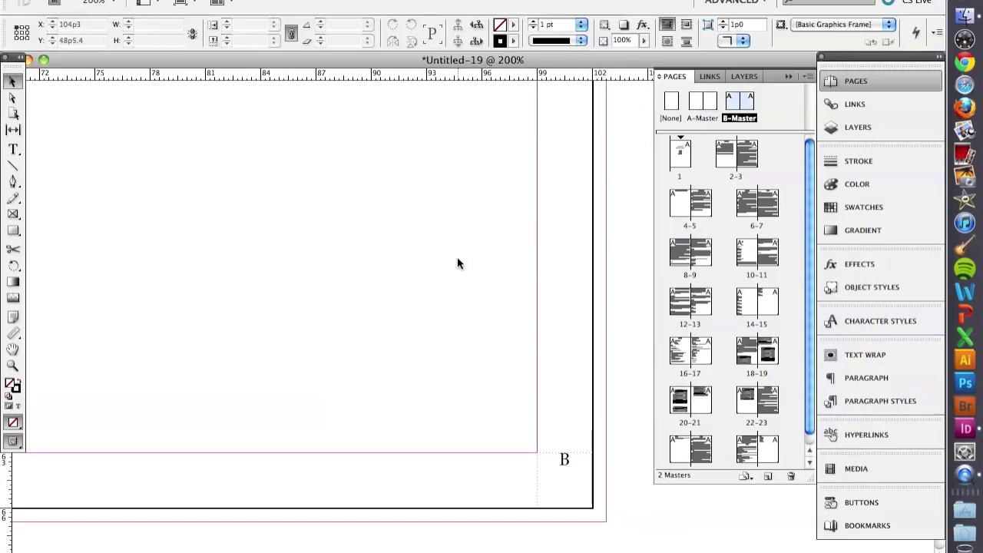
{"action": "scroll", "coordinate": [242, 390], "scroll_direction": "down", "scroll_amount": 1}
{"action": "left_click_drag", "start_coordinate": [238, 382], "coordinate": [445, 391]}
{"action": "key", "text": "t"}
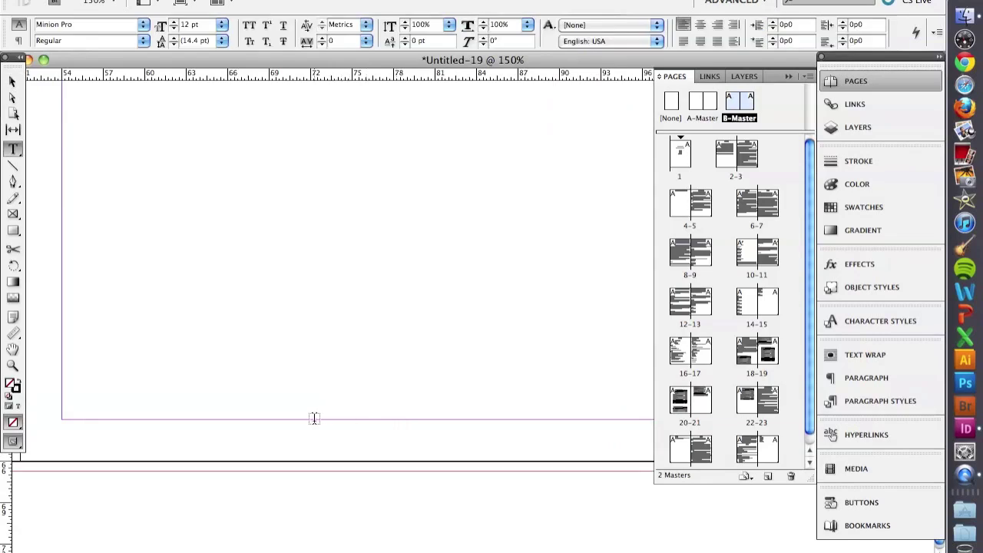
{"action": "mouse_move", "coordinate": [315, 417]}
{"action": "left_mouse_down"}
{"action": "mouse_move", "coordinate": [461, 451]}
{"action": "mouse_move", "coordinate": [577, 457]}
{"action": "left_mouse_up"}
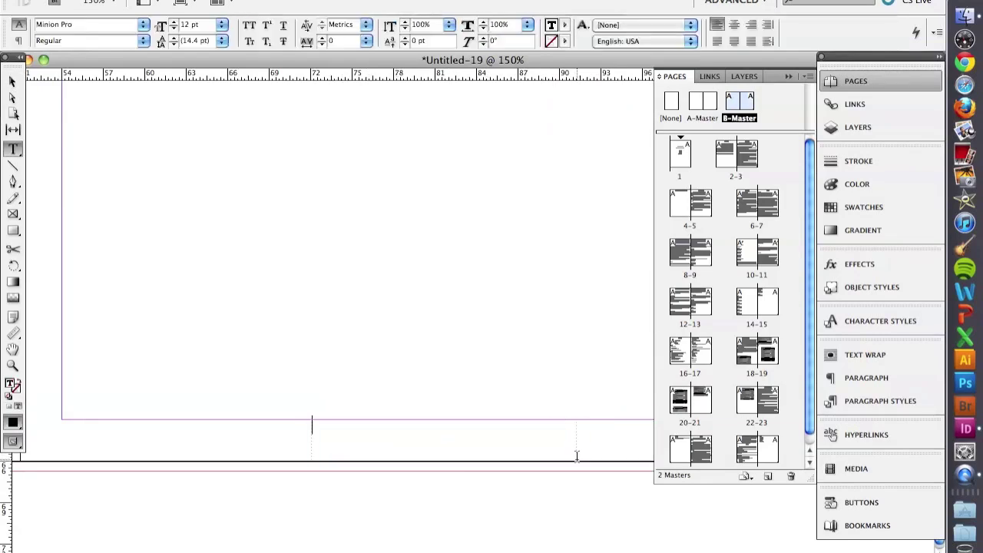
{"action": "type", "text": "Get Rich Tutorial"}
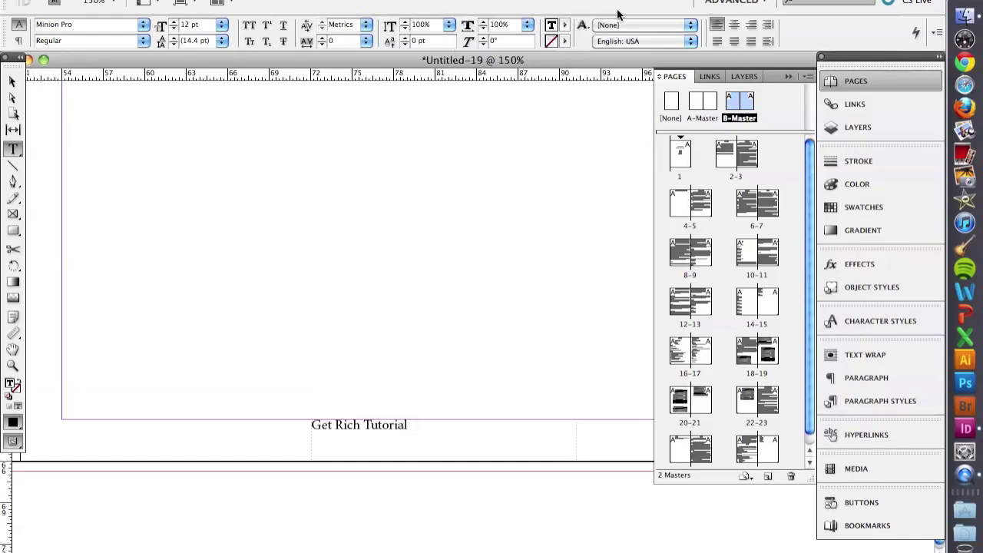
{"action": "left_click", "coordinate": [734, 26]}
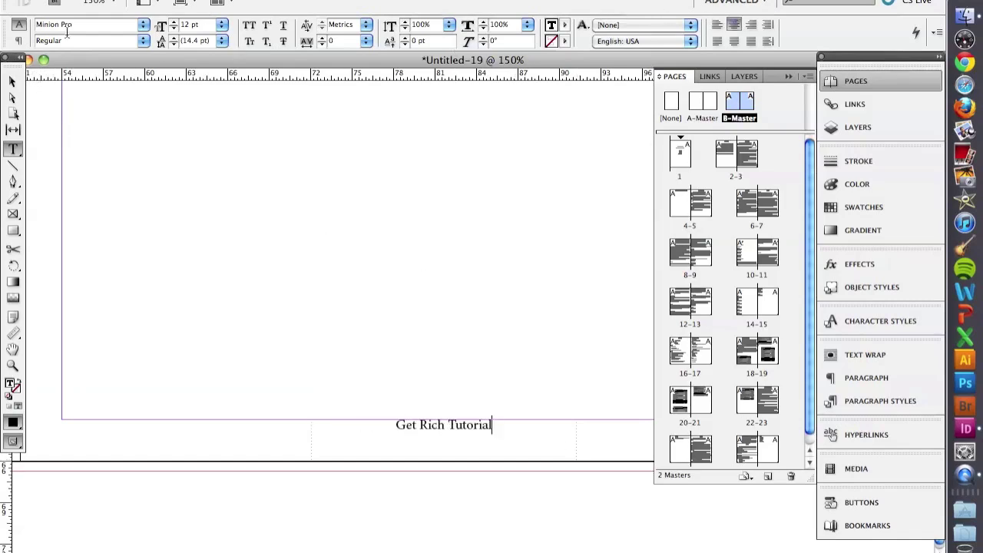
{"action": "left_click", "coordinate": [13, 81]}
{"action": "key", "text": "super+minus"}
{"action": "key", "text": "super+minus"}
{"action": "key", "text": "super+minus"}
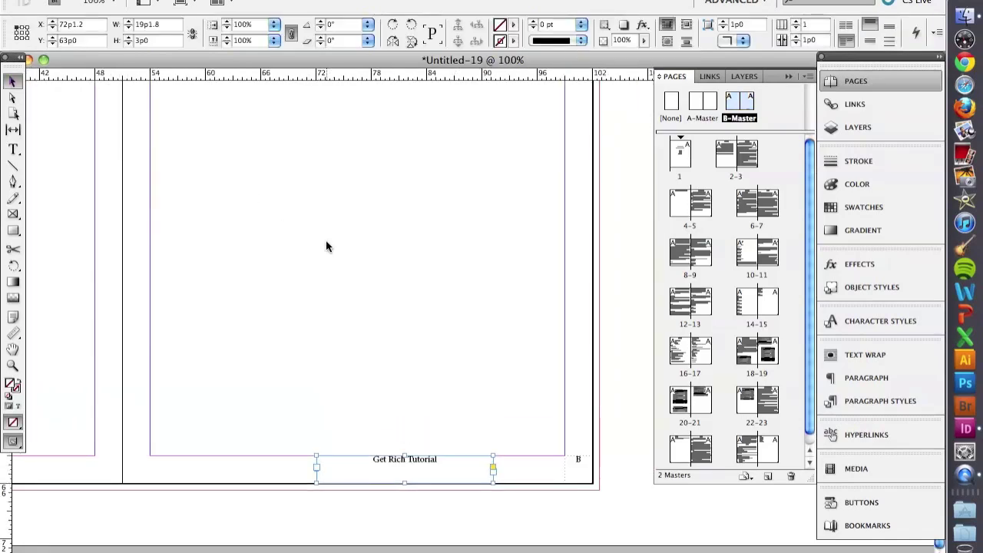
- Move through spreads 6-7 and 10-11 to the 2-3 spread showing page 3, then select B-Master
{"action": "left_click", "coordinate": [774, 206]}
{"action": "double_click", "coordinate": [774, 206]}
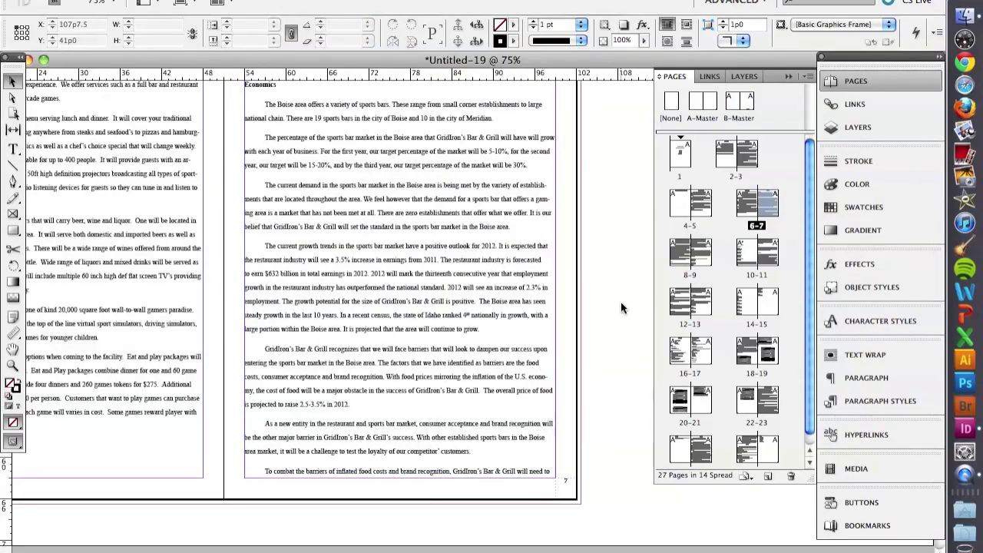
{"action": "double_click", "coordinate": [771, 259]}
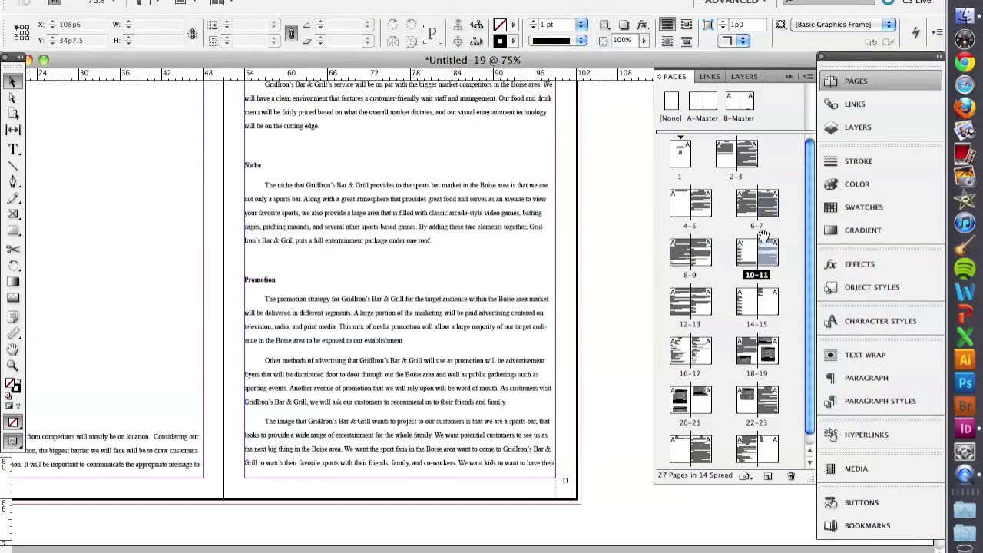
{"action": "double_click", "coordinate": [745, 166]}
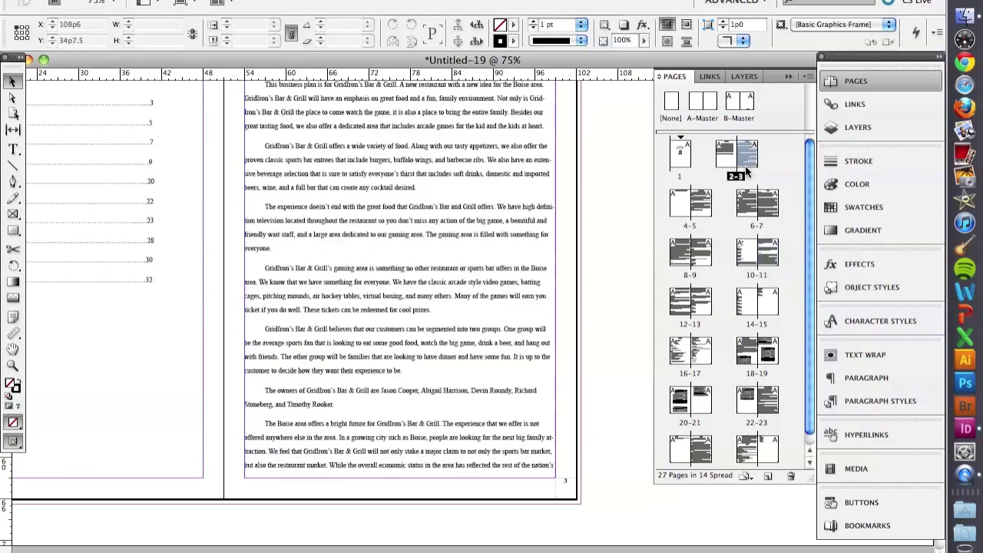
{"action": "left_click", "coordinate": [749, 106]}
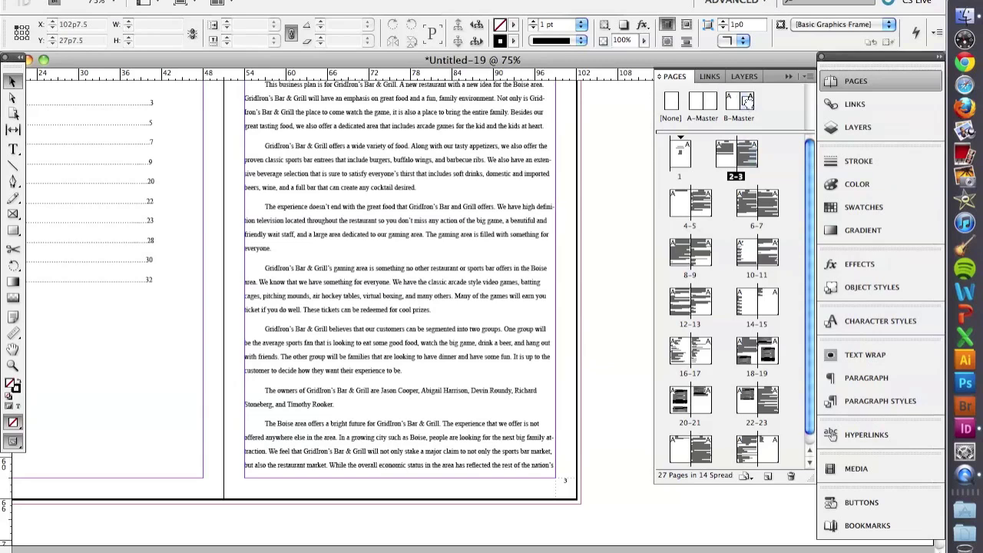
- Apply B-Master to page 3, go to the 12-13 spread, and apply B-Master to page 13
{"action": "left_click_drag", "start_coordinate": [750, 102], "coordinate": [753, 159]}
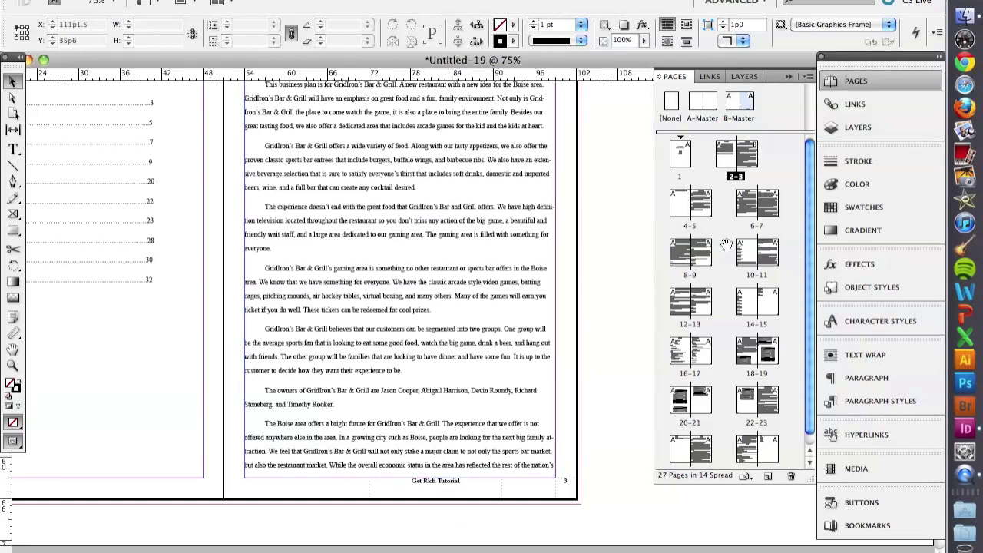
{"action": "double_click", "coordinate": [766, 256]}
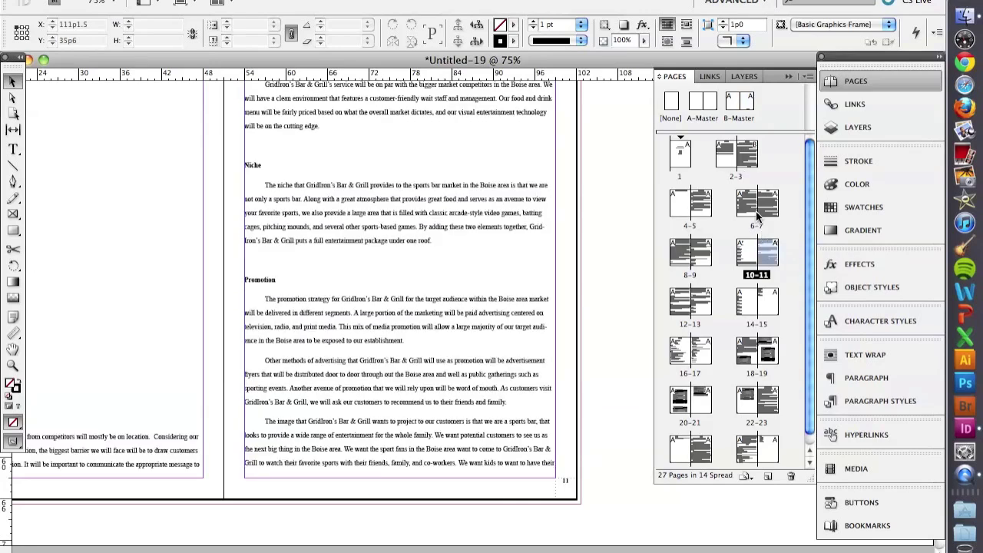
{"action": "double_click", "coordinate": [759, 214]}
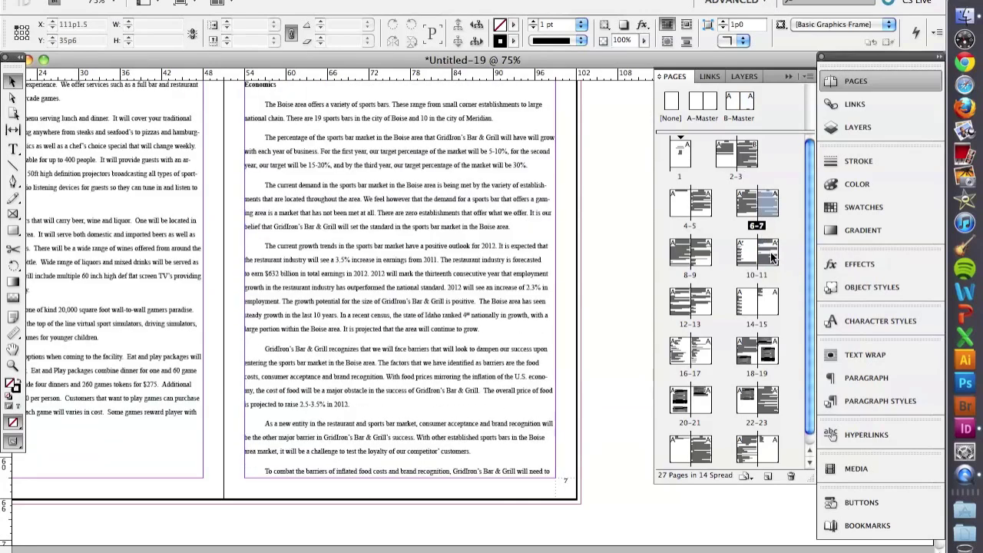
{"action": "double_click", "coordinate": [694, 308]}
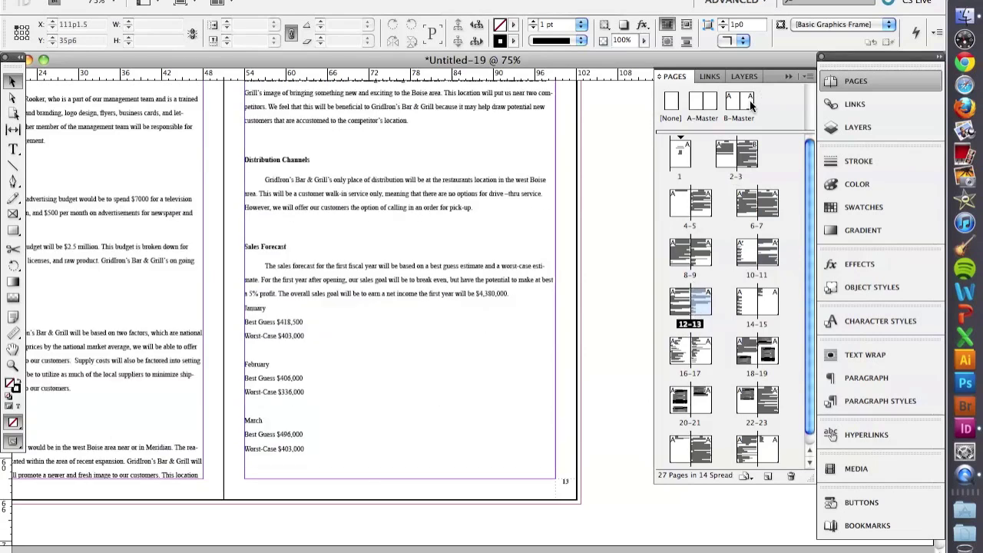
{"action": "left_click_drag", "start_coordinate": [752, 106], "coordinate": [703, 312]}
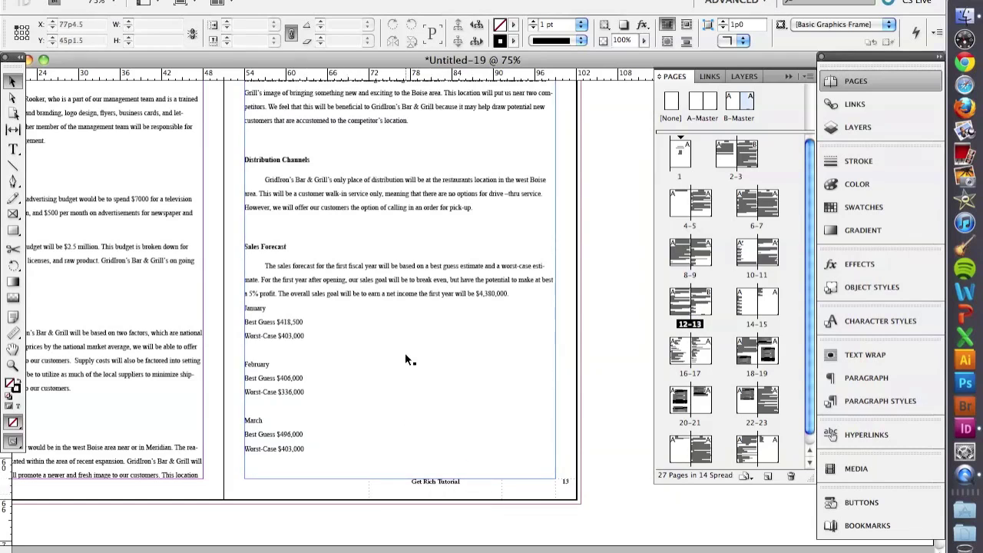
{"action": "key", "text": "super+minus"}
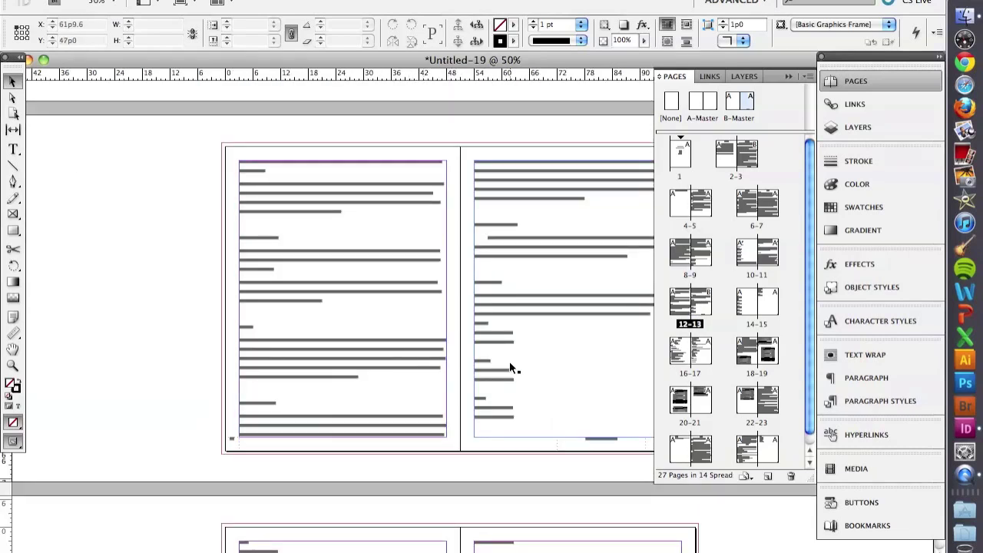
- Zoom and scroll back through the spreads to the GridIron's Bar & Grill cover page
{"action": "key", "text": "super+equal"}
{"action": "scroll", "coordinate": [510, 361], "scroll_direction": "right", "scroll_amount": 5}
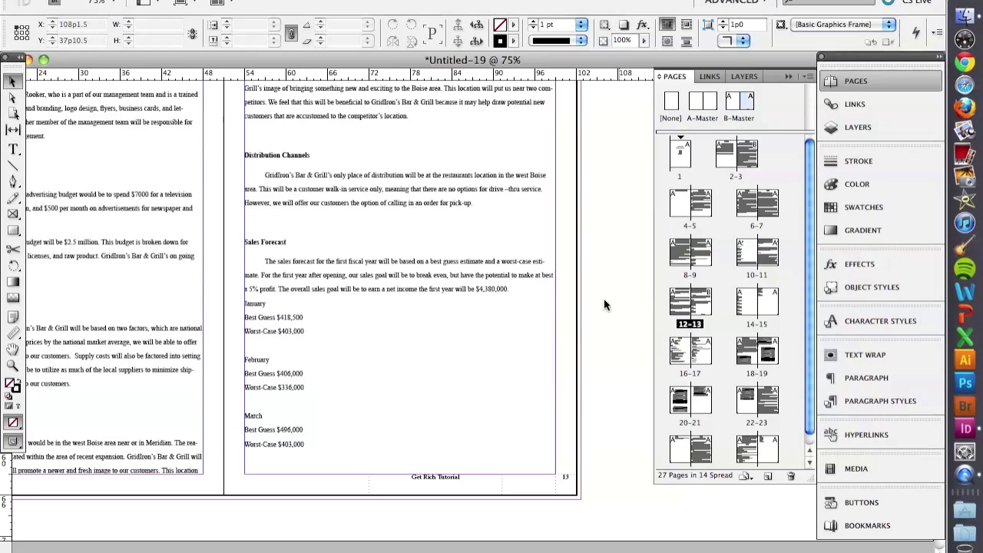
{"action": "key", "text": "super+minus"}
{"action": "scroll", "coordinate": [436, 285], "scroll_direction": "down", "scroll_amount": 10}
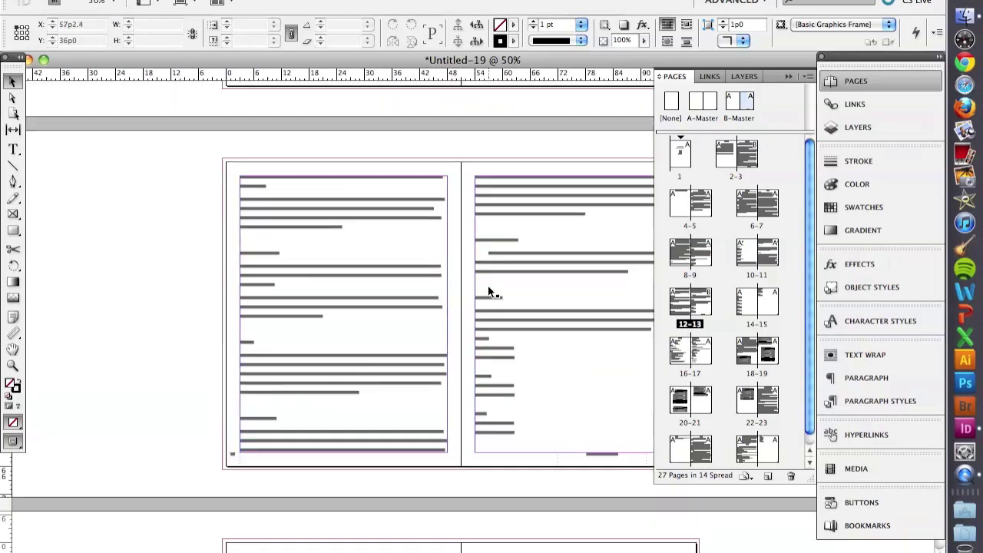
{"action": "scroll", "coordinate": [492, 292], "scroll_direction": "down", "scroll_amount": 15}
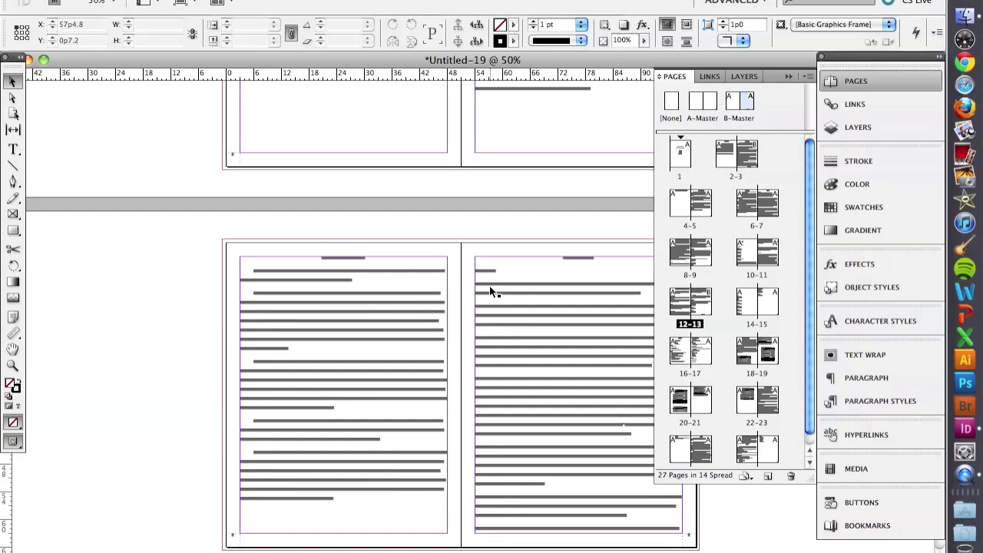
{"action": "scroll", "coordinate": [488, 286], "scroll_direction": "up", "scroll_amount": 5}
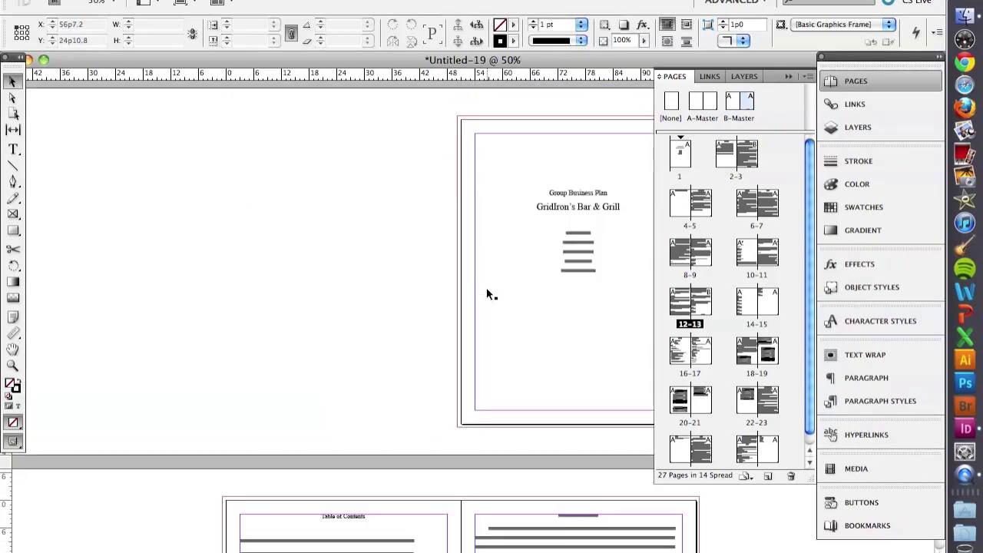